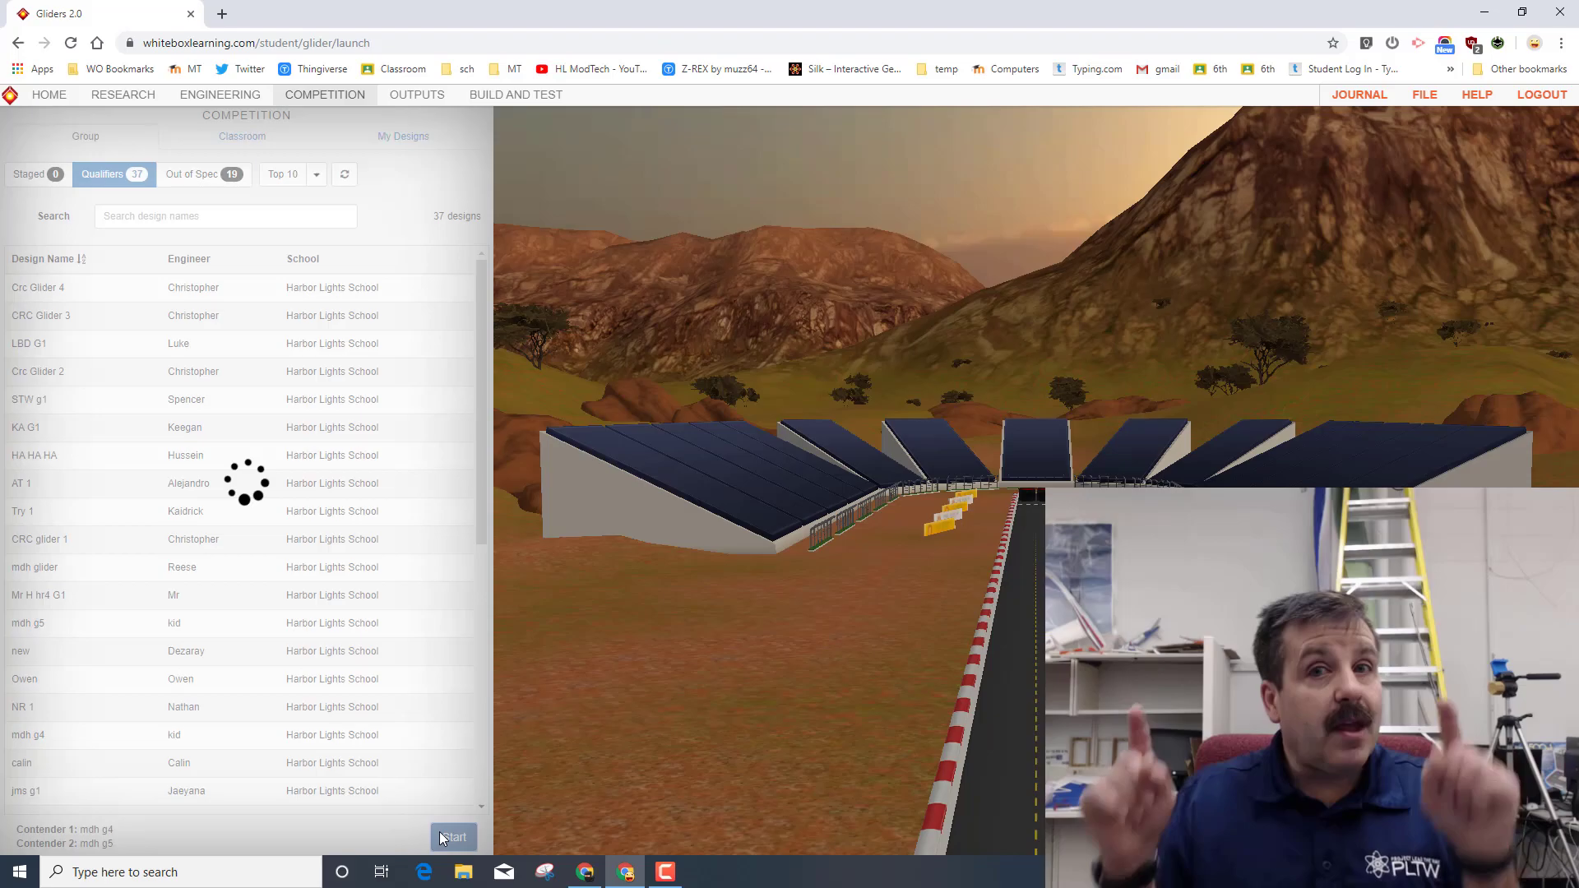
Start the competition between glider designs mdh g4 and mdh g5.
click(439, 831)
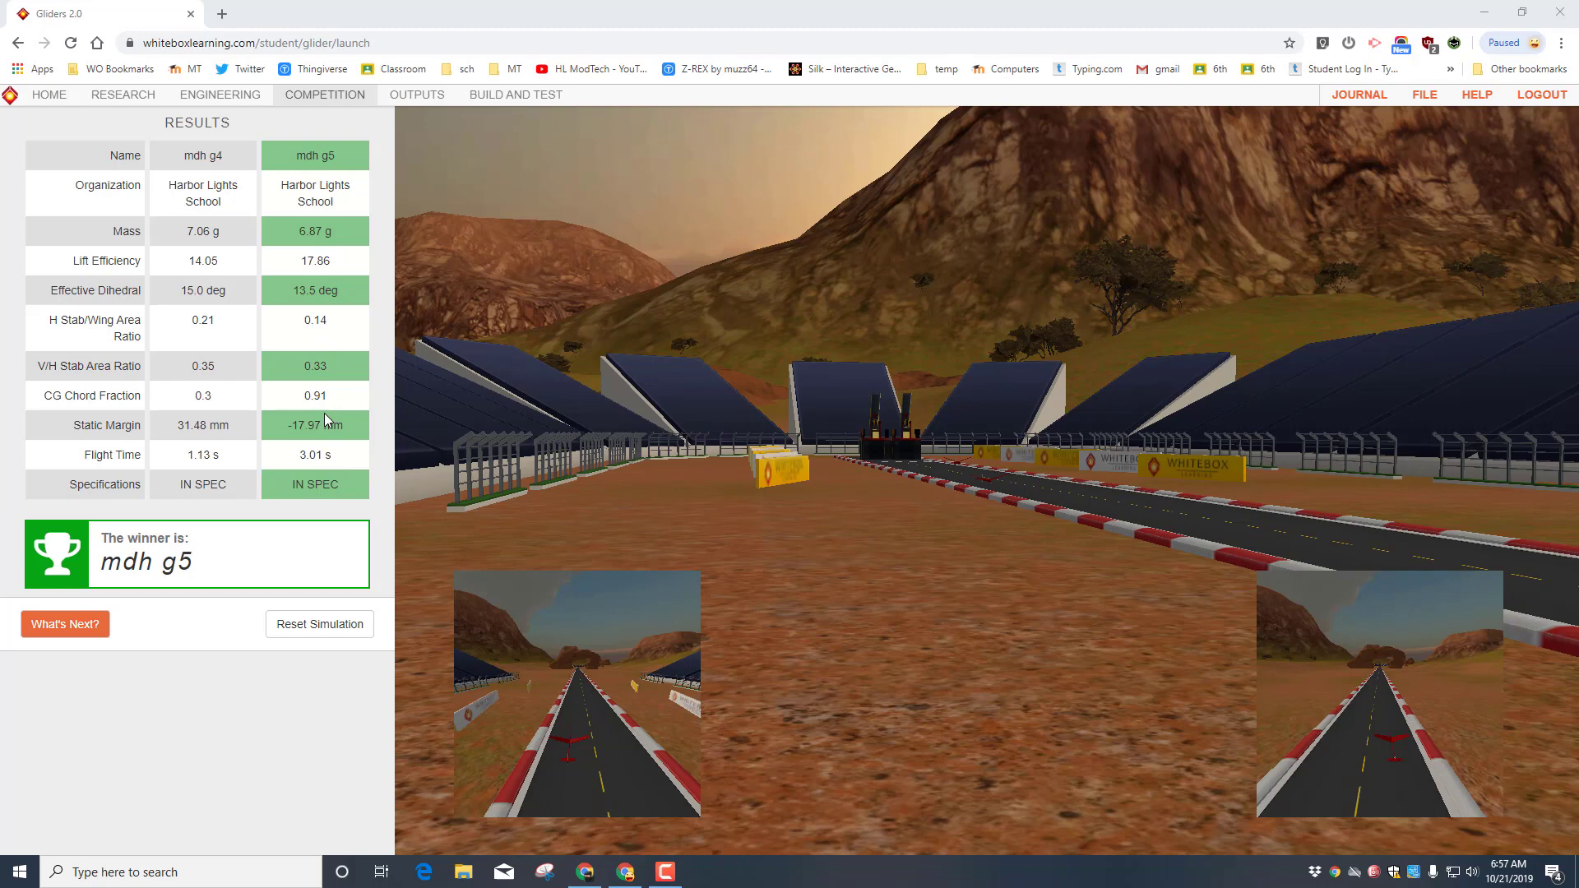
Read the optimal center of gravity range tip on the Pitch page of the research material.
click(125, 96)
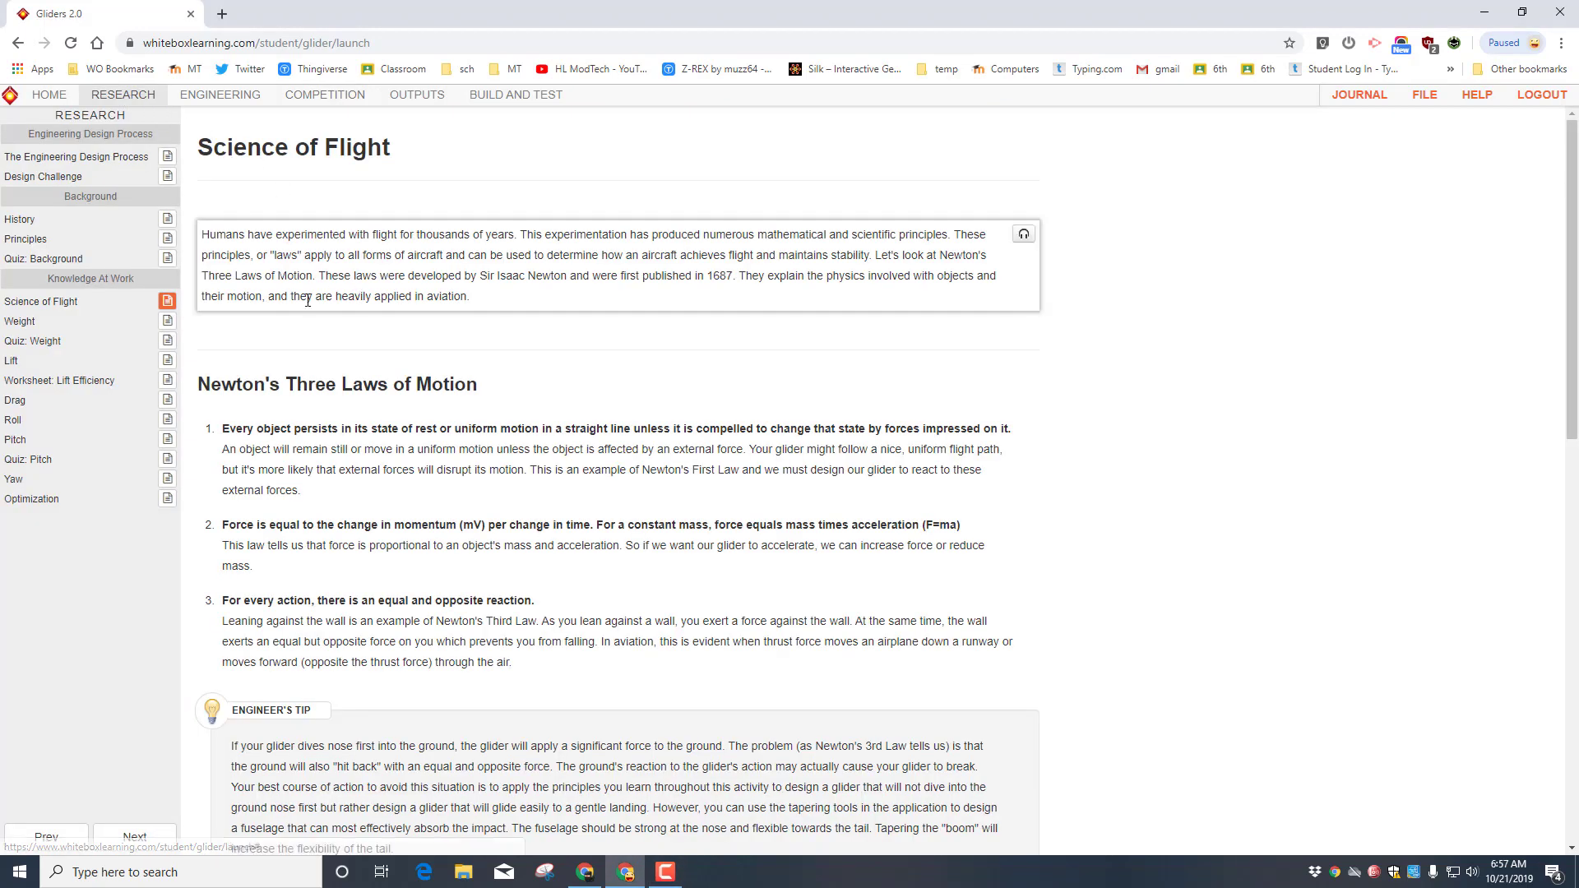
click(168, 440)
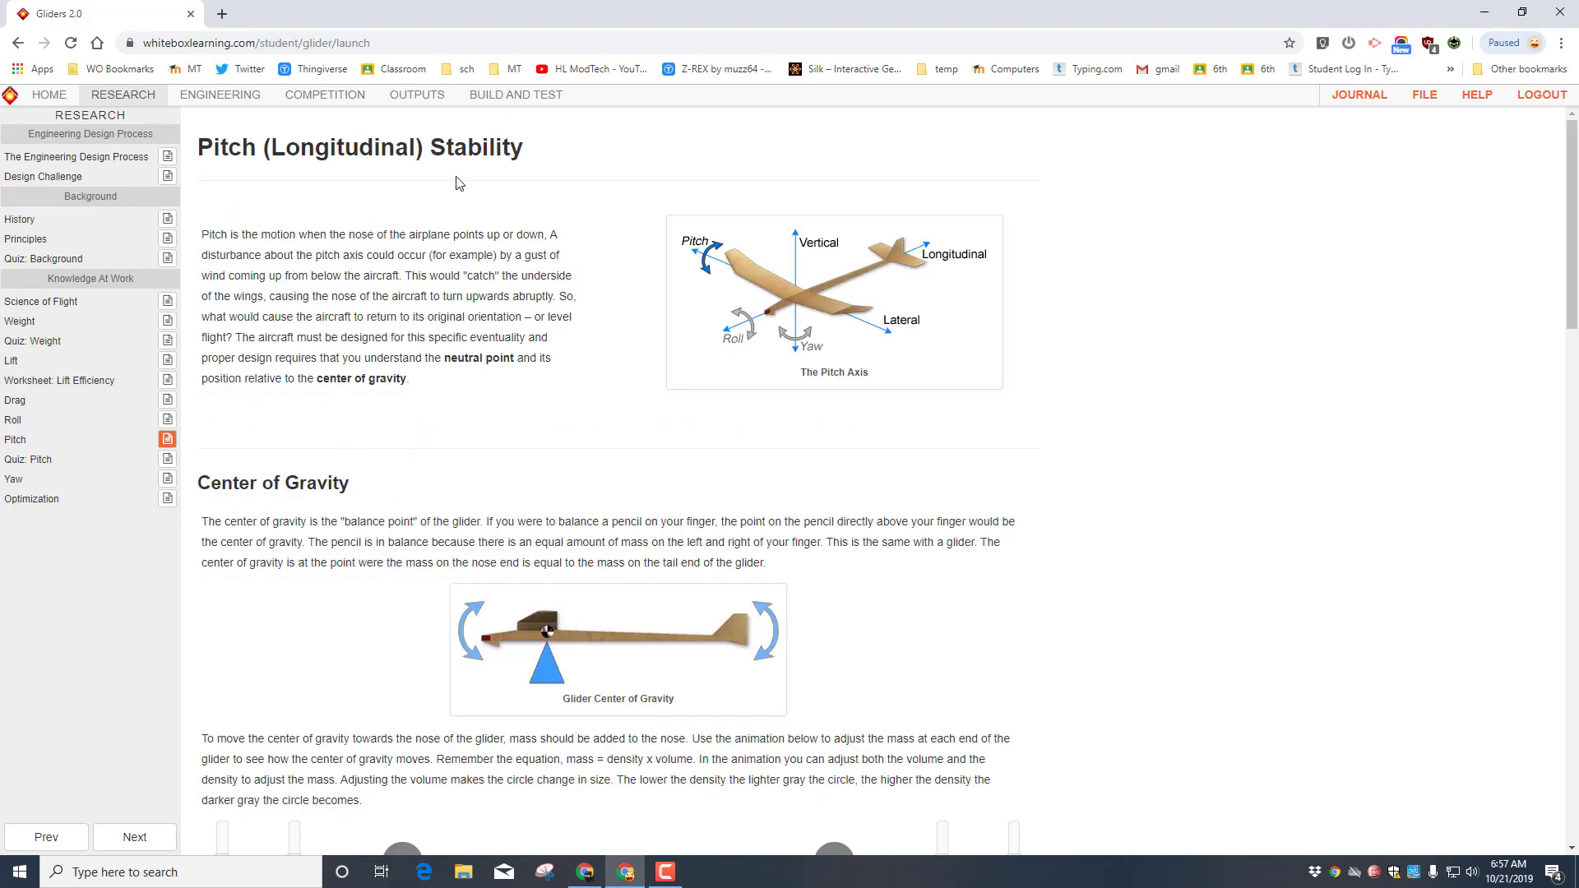
scroll(524, 589, down, 8)
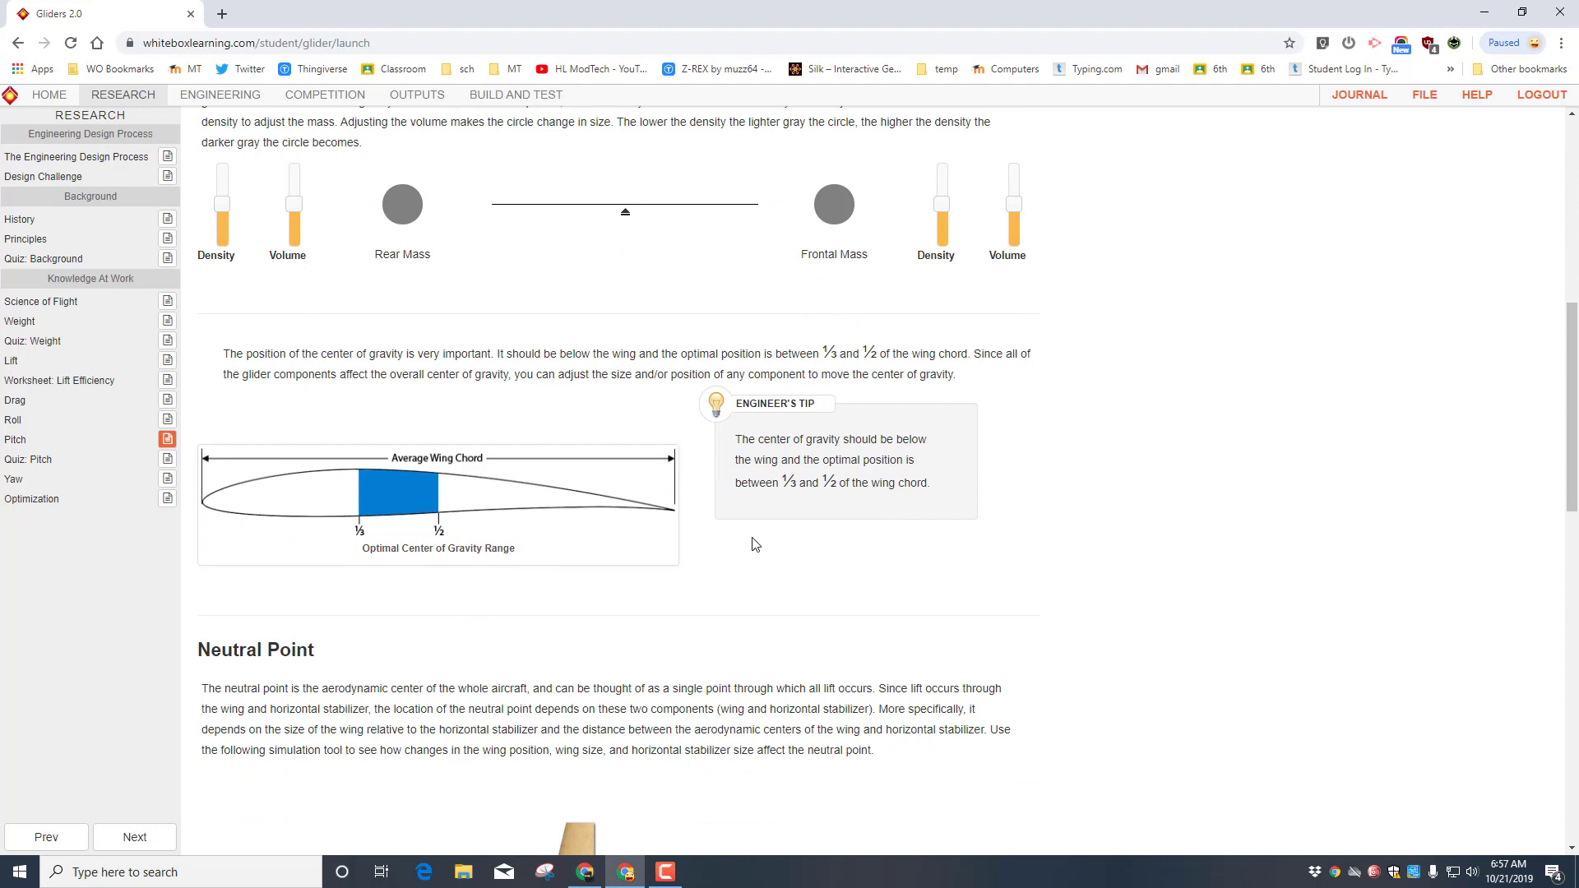
mouse_move(829, 483)
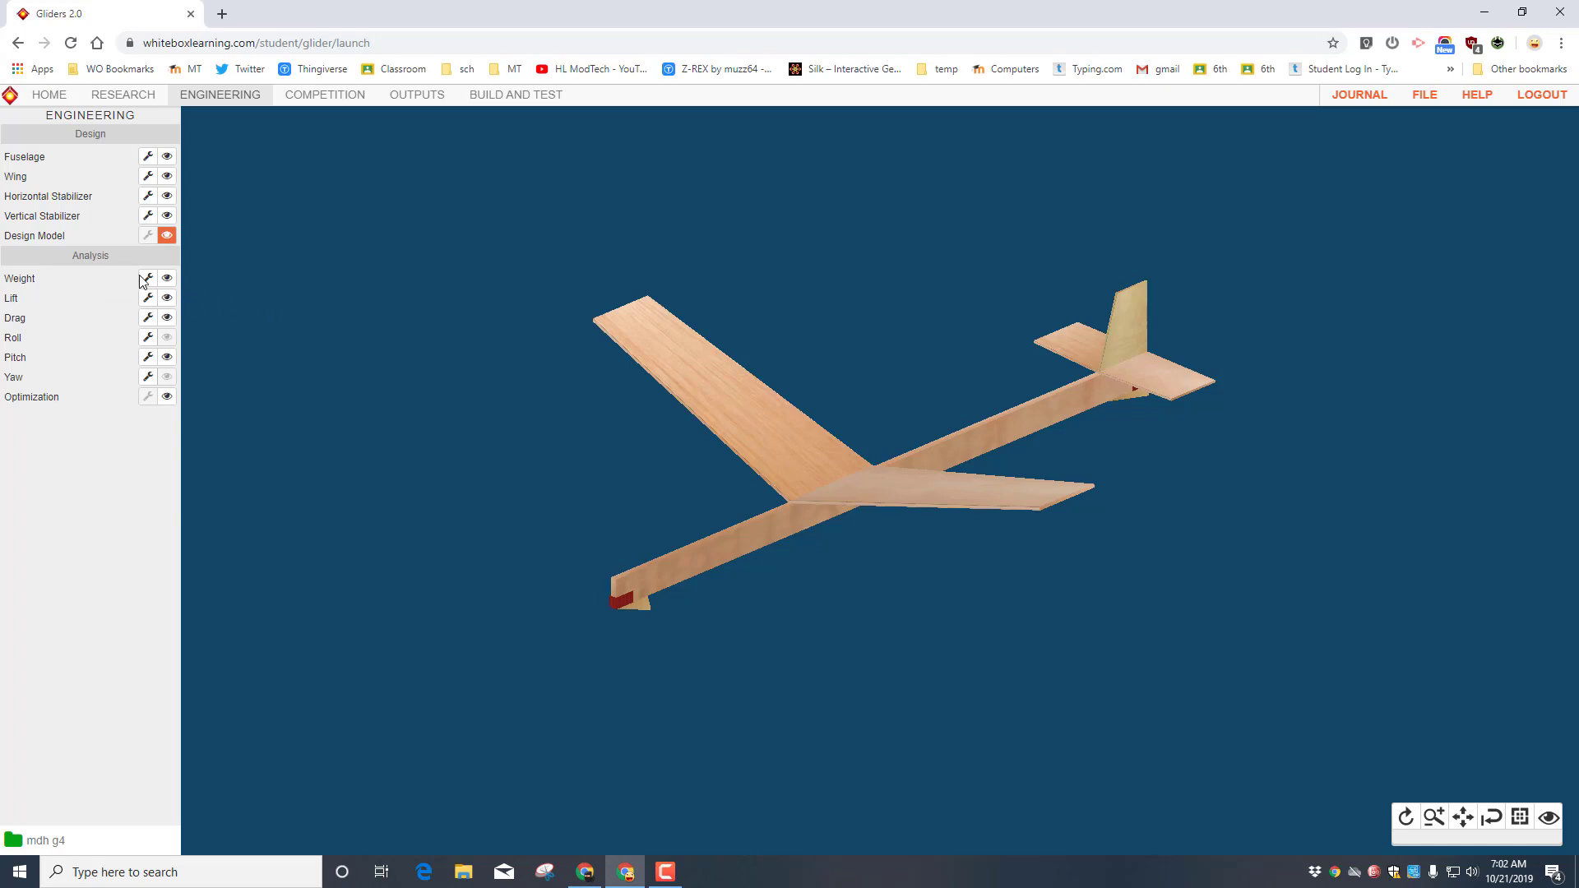
Show the weight and lift analyses on the glider model and inspect its neutral point and center of gravity.
click(167, 280)
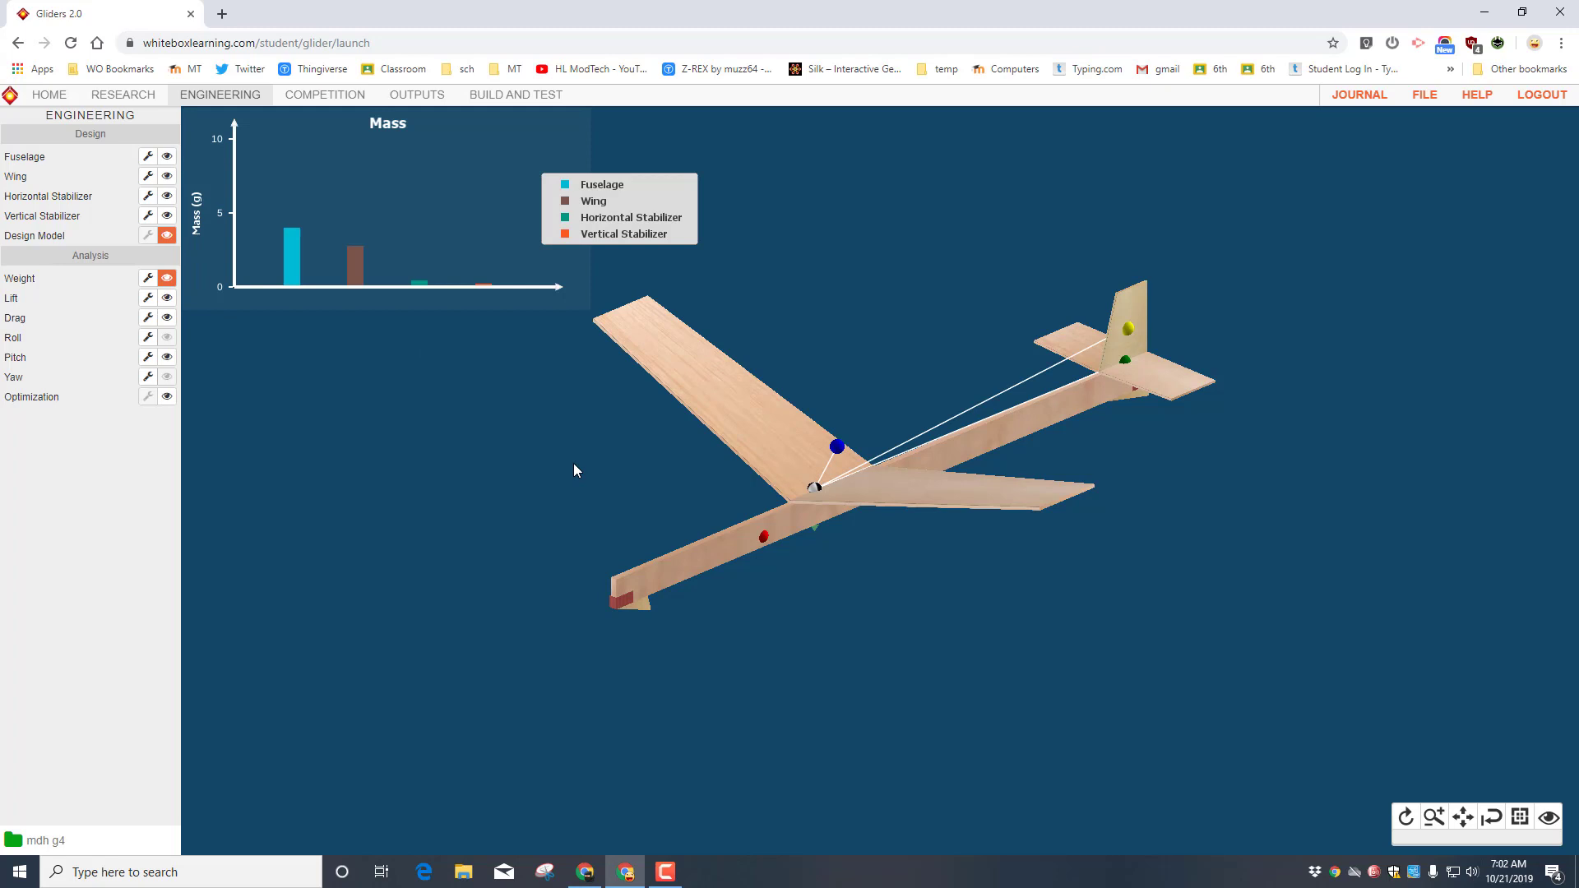
click(168, 298)
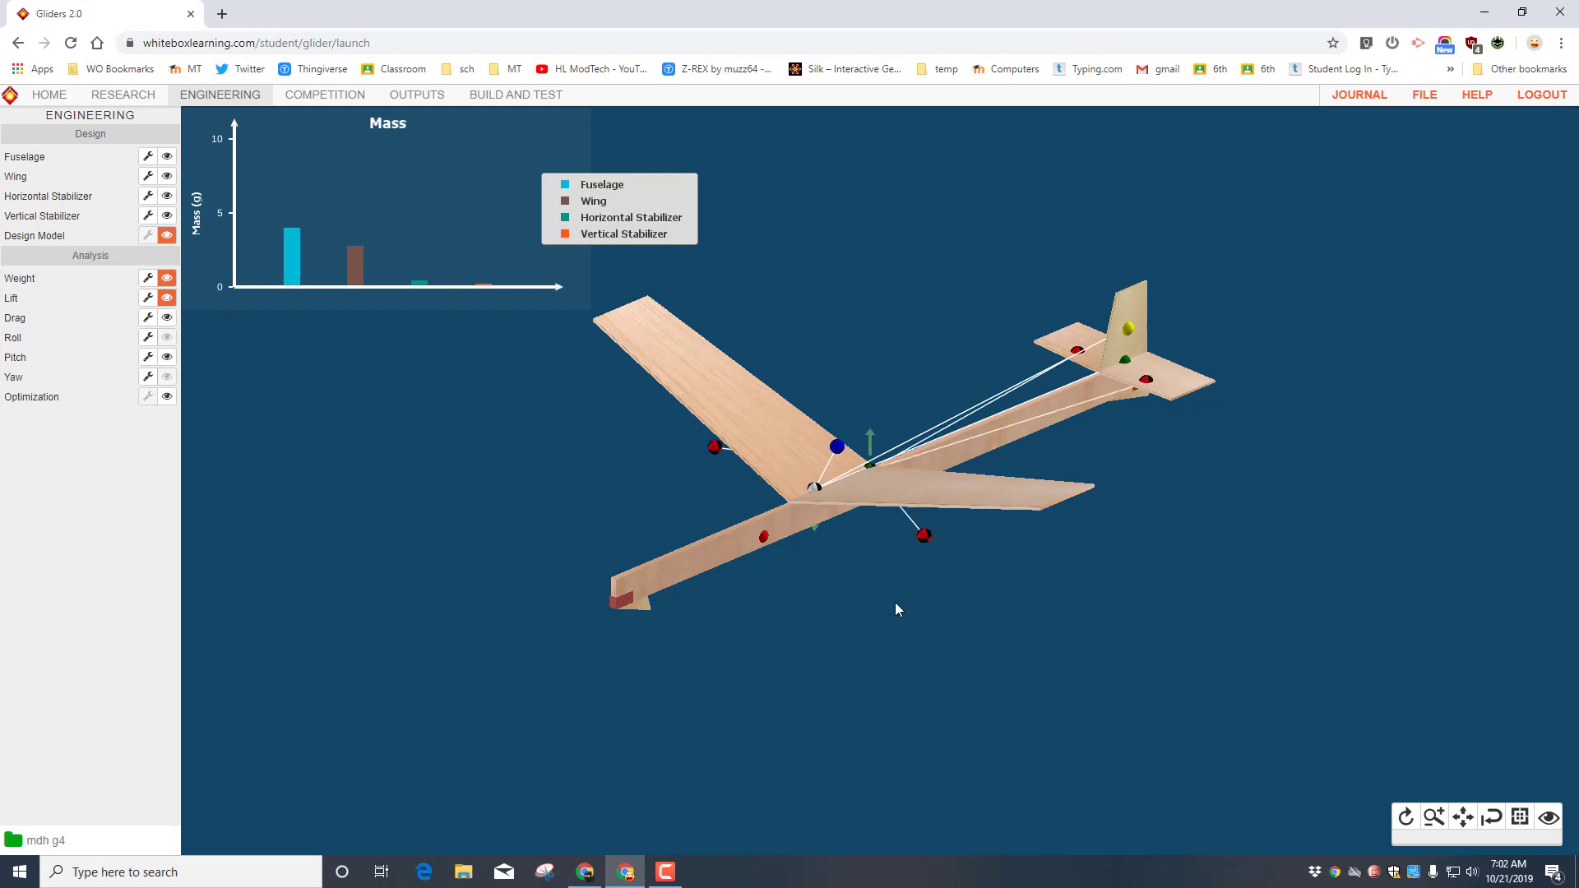
mouse_move(873, 466)
mouse_move(816, 490)
Review the glider's weight and lift efficiency calculations, then close both.
click(145, 280)
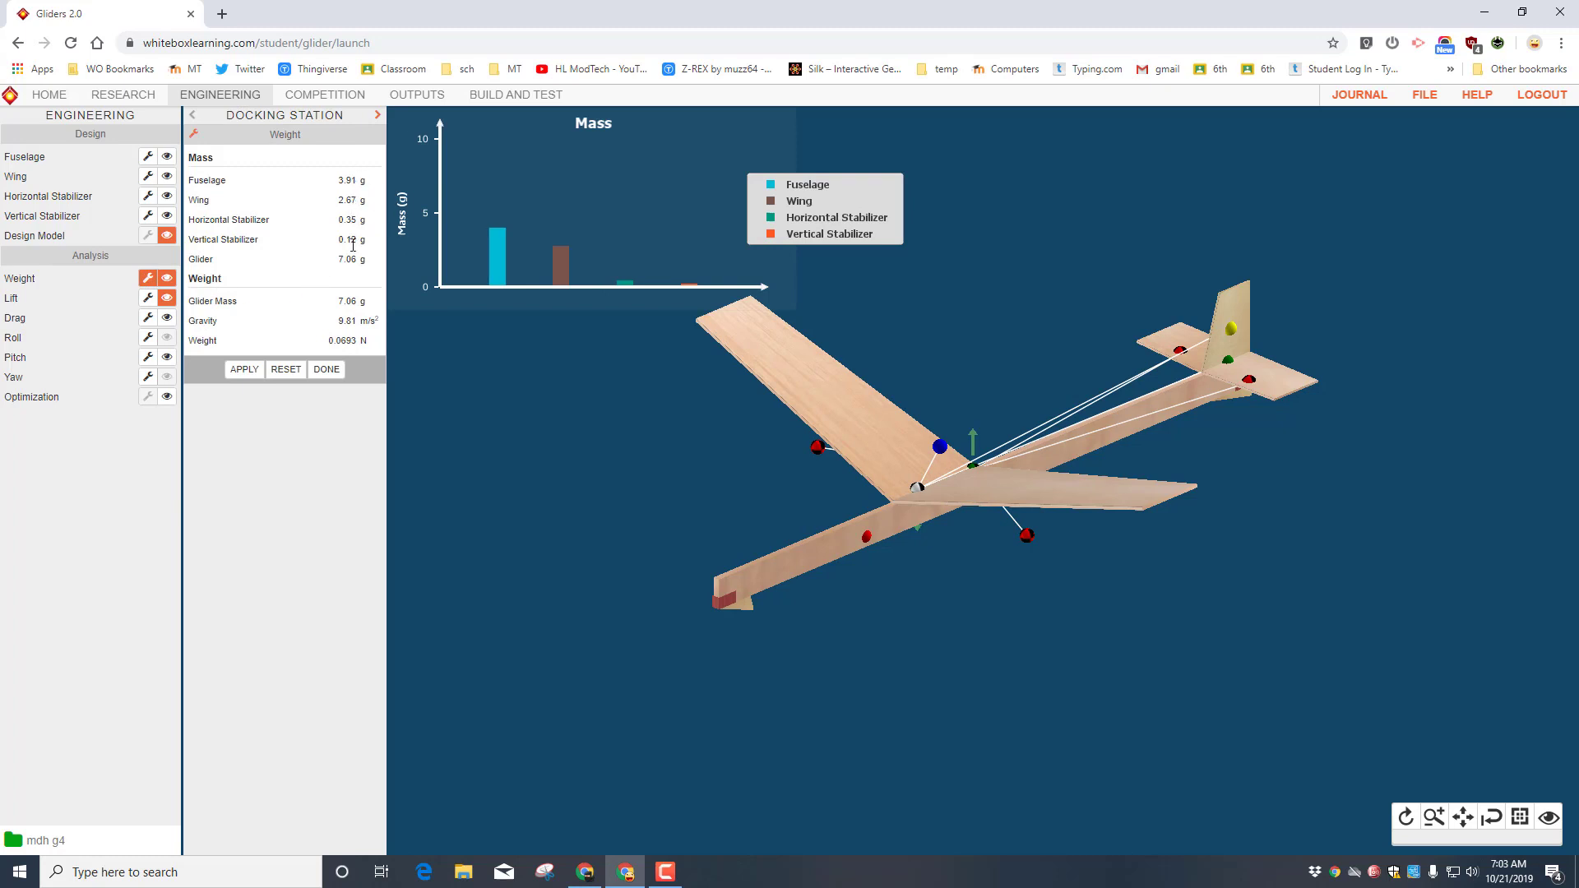
click(147, 300)
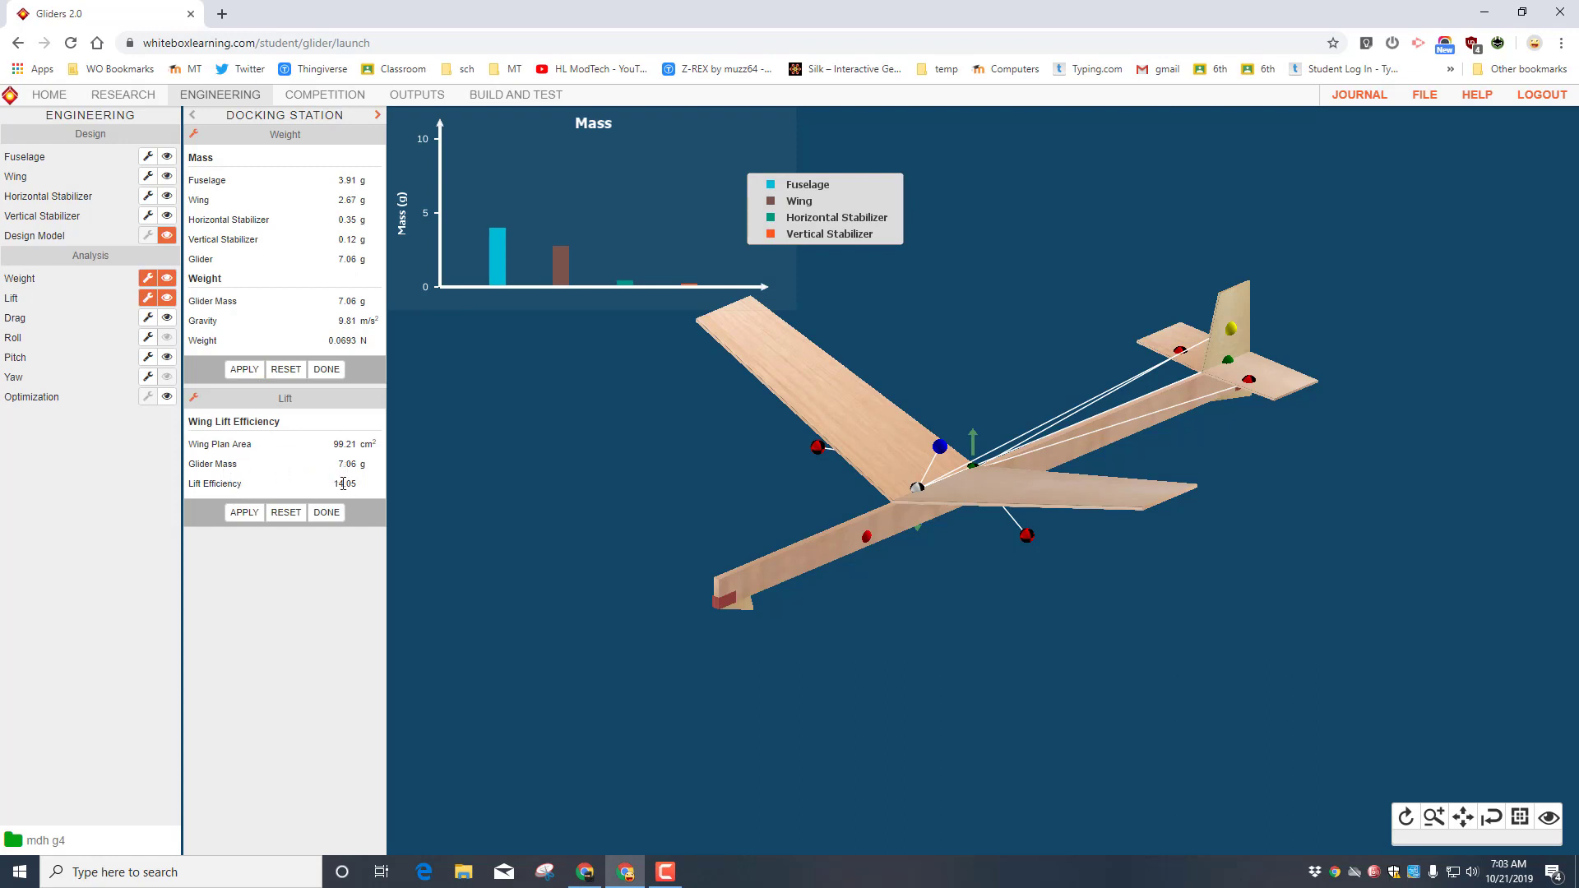
click(326, 513)
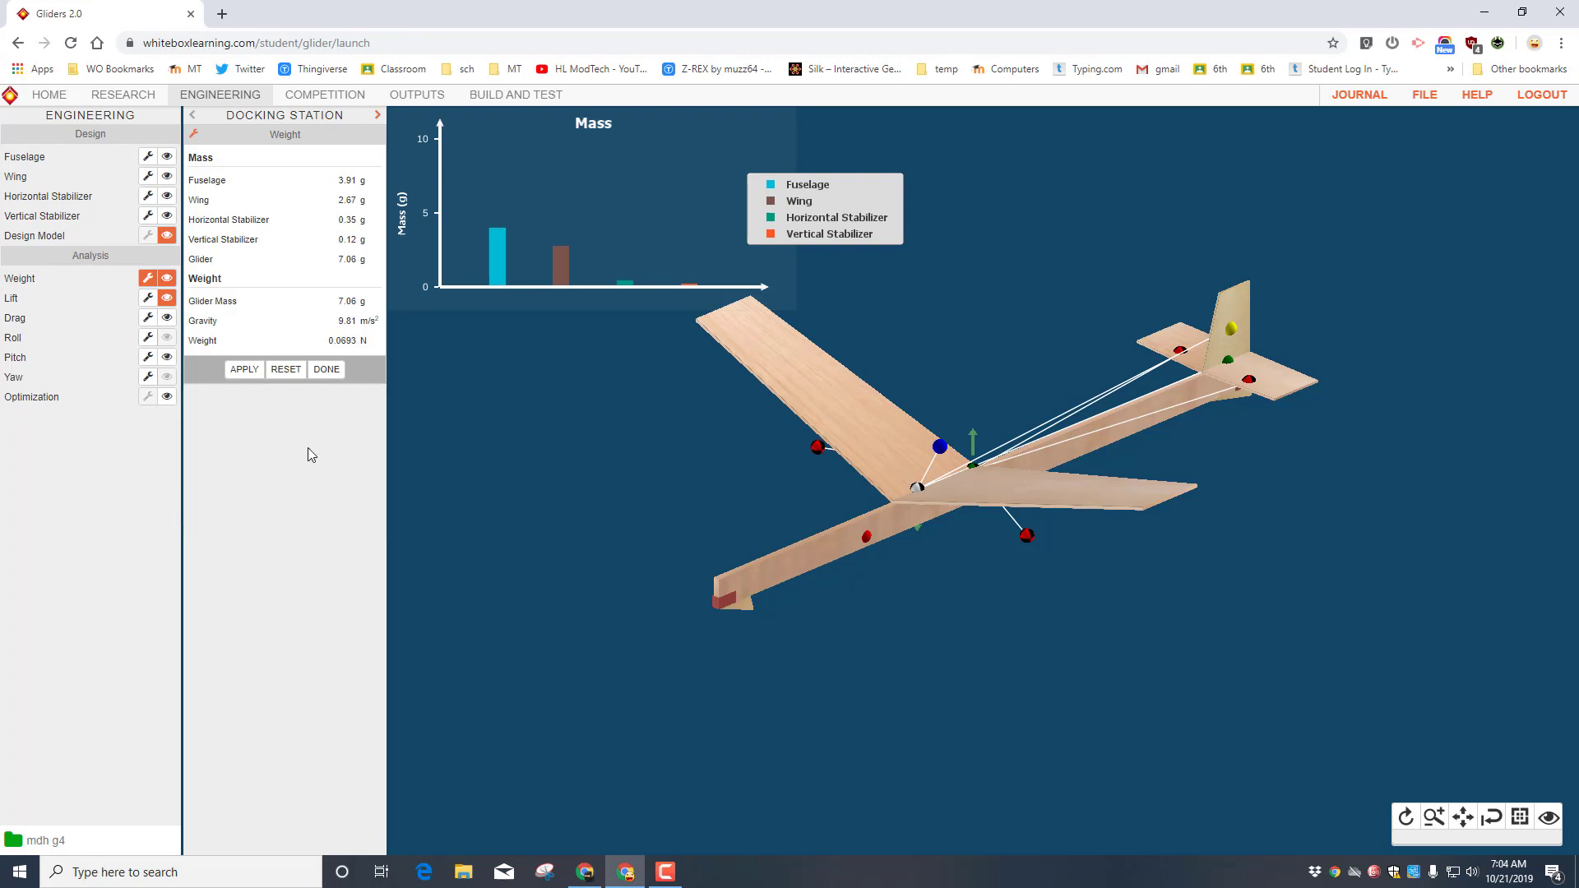
click(326, 369)
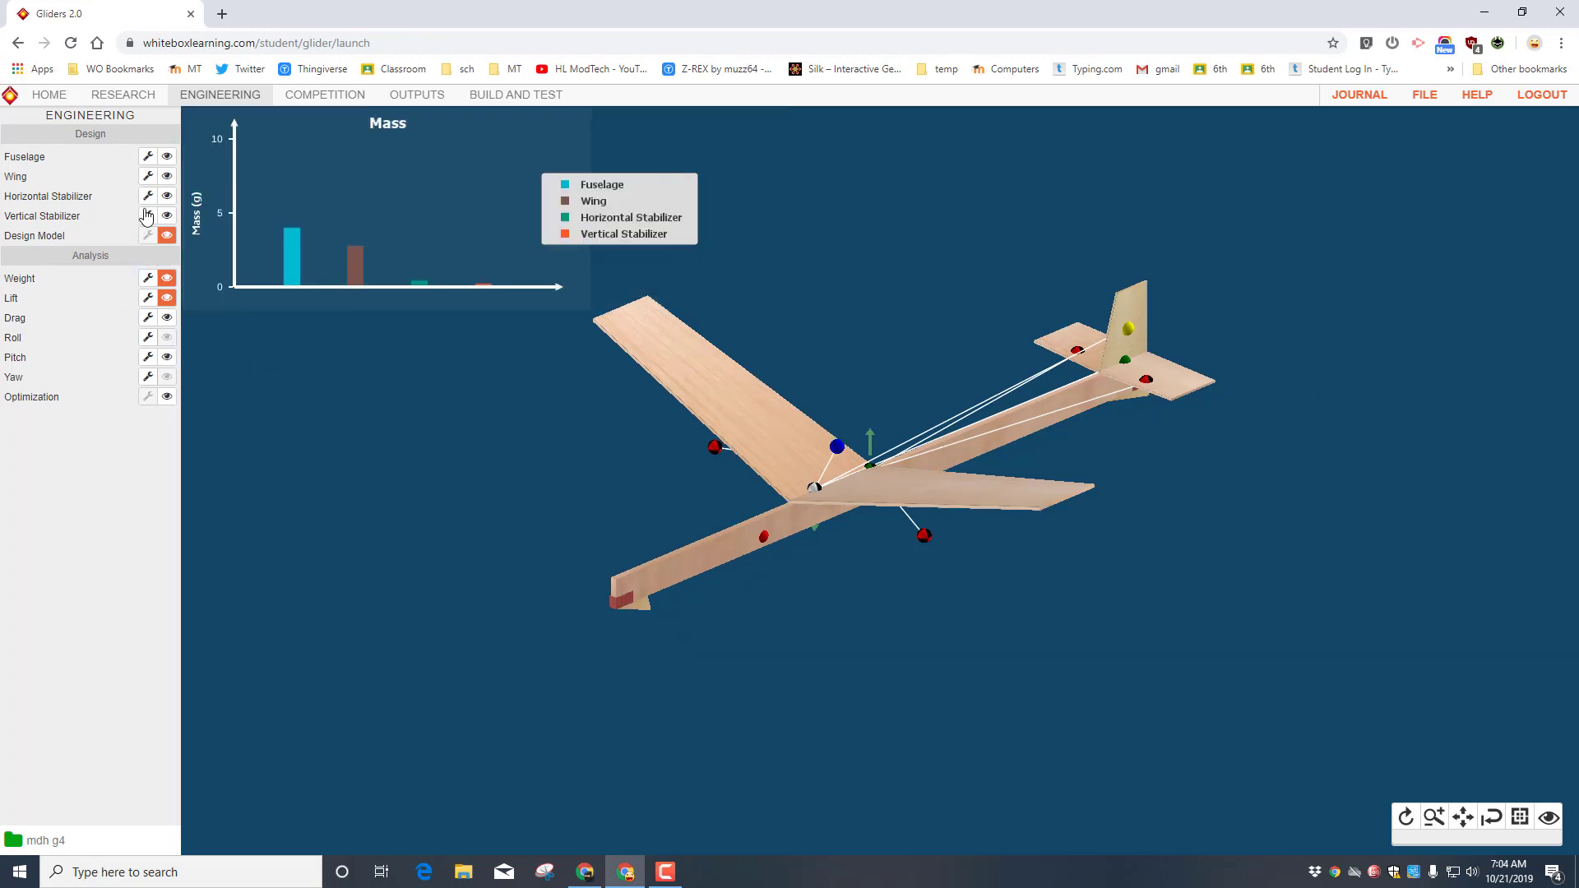
Open the wing design settings along with the lift analysis calculations.
click(148, 175)
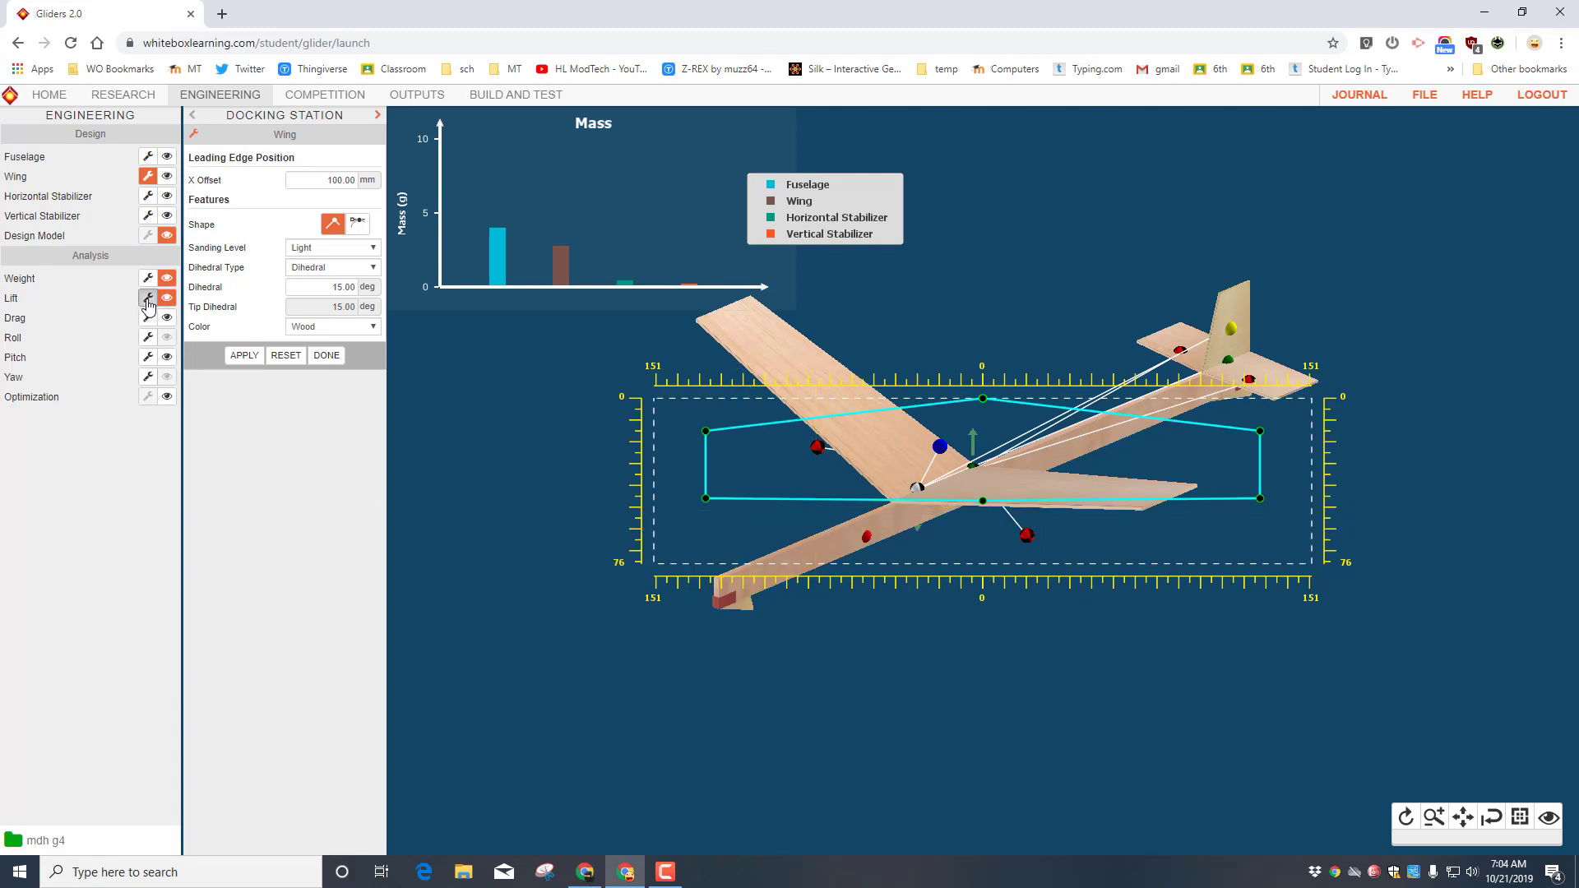
click(148, 297)
click(148, 376)
Read the static margin guideline in the Pitch research material and bring up the glider's pitch calculations.
click(121, 102)
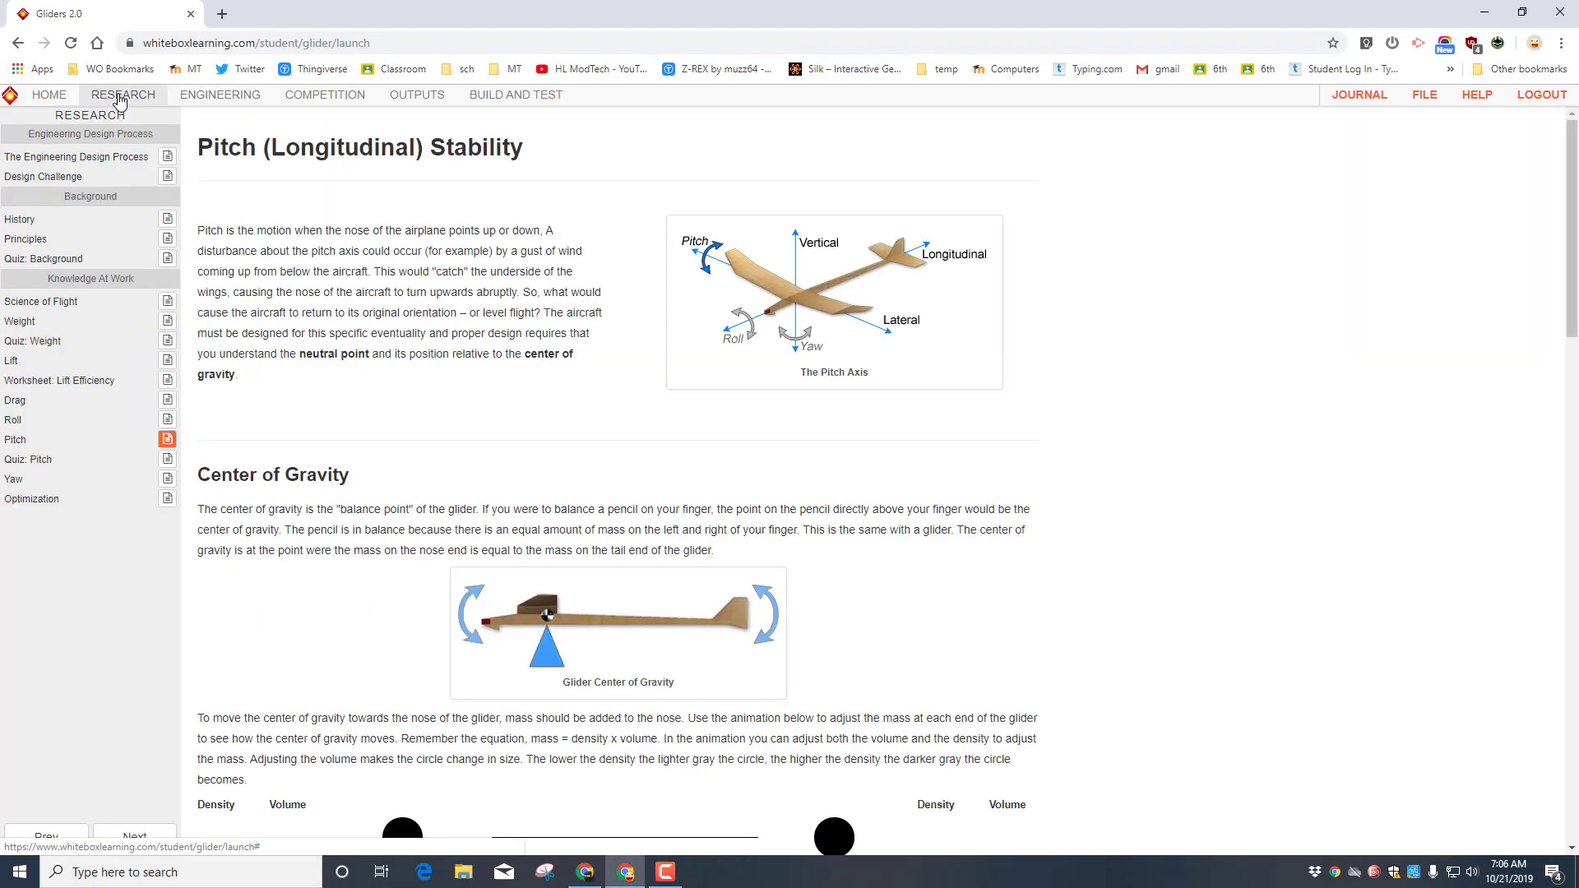
scroll(82, 383, down, 10)
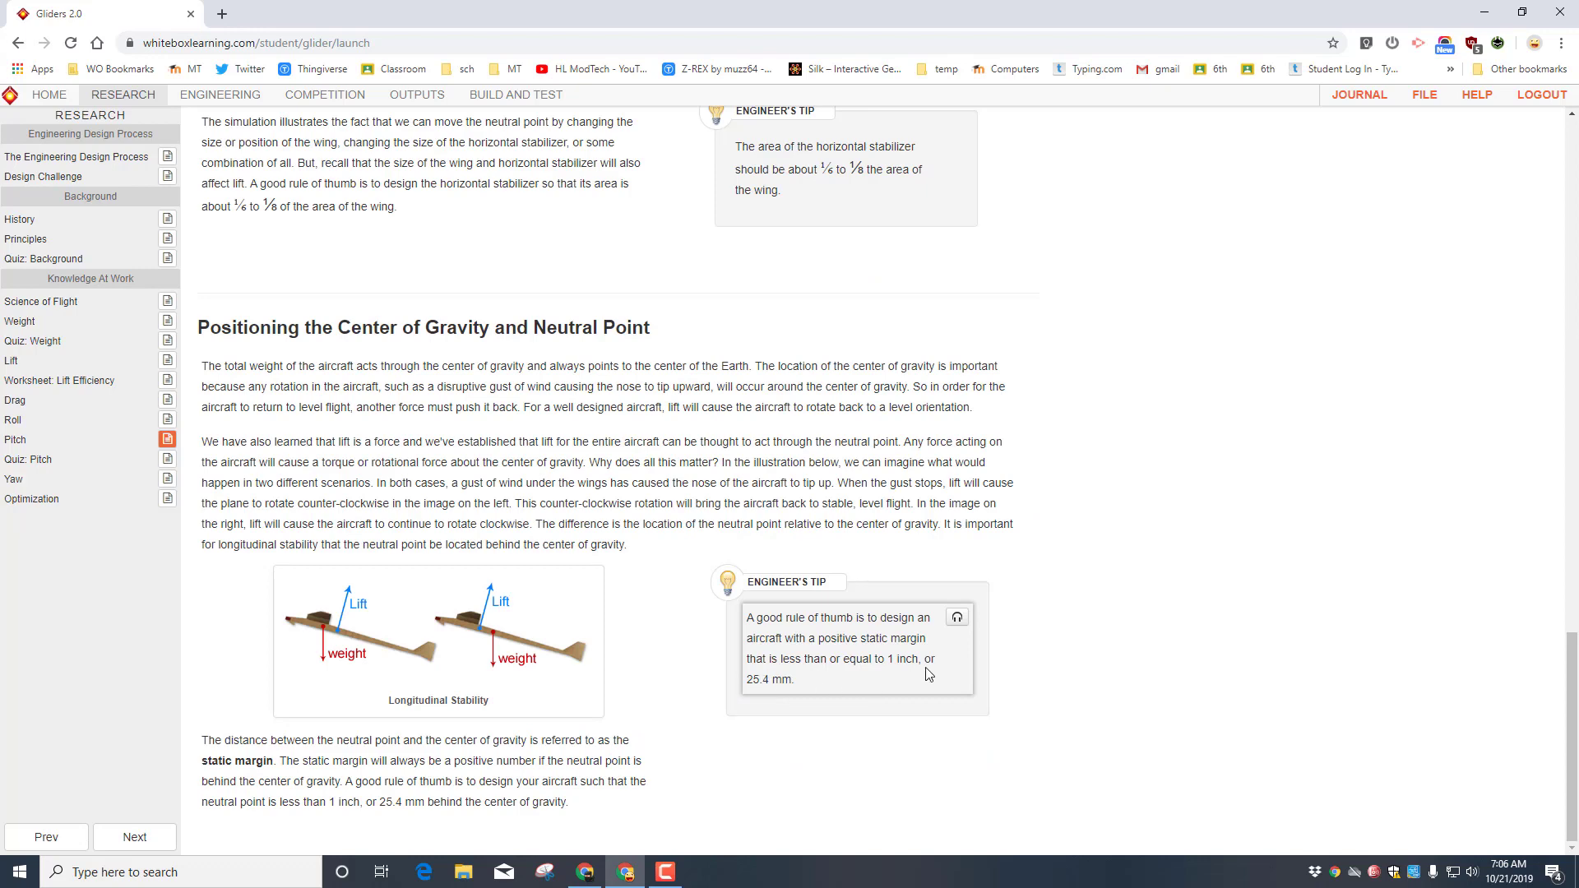
click(239, 97)
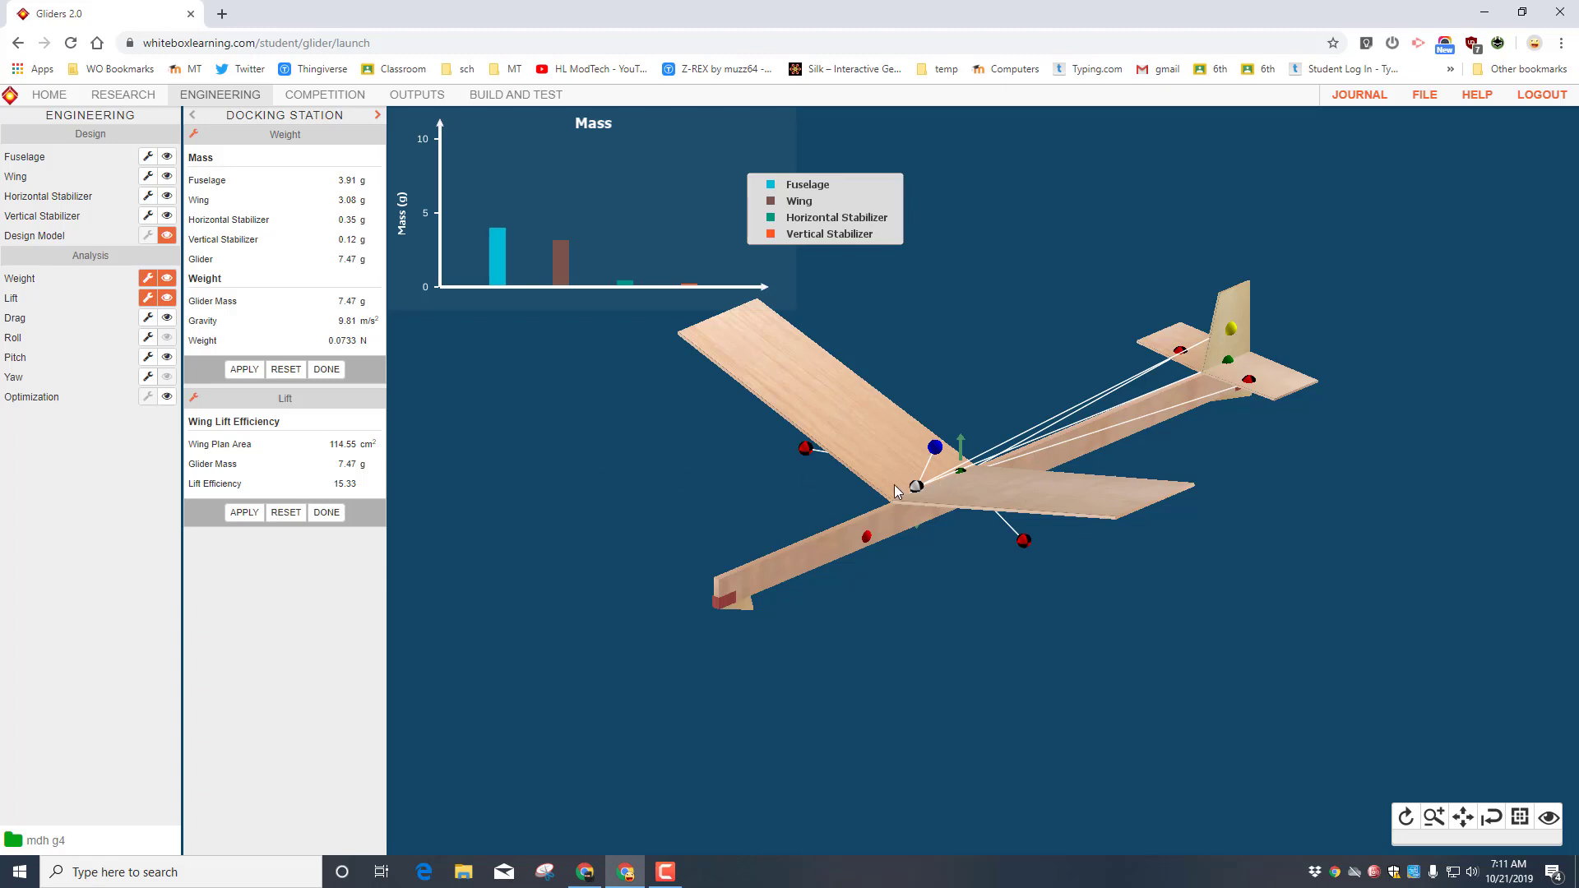
click(148, 356)
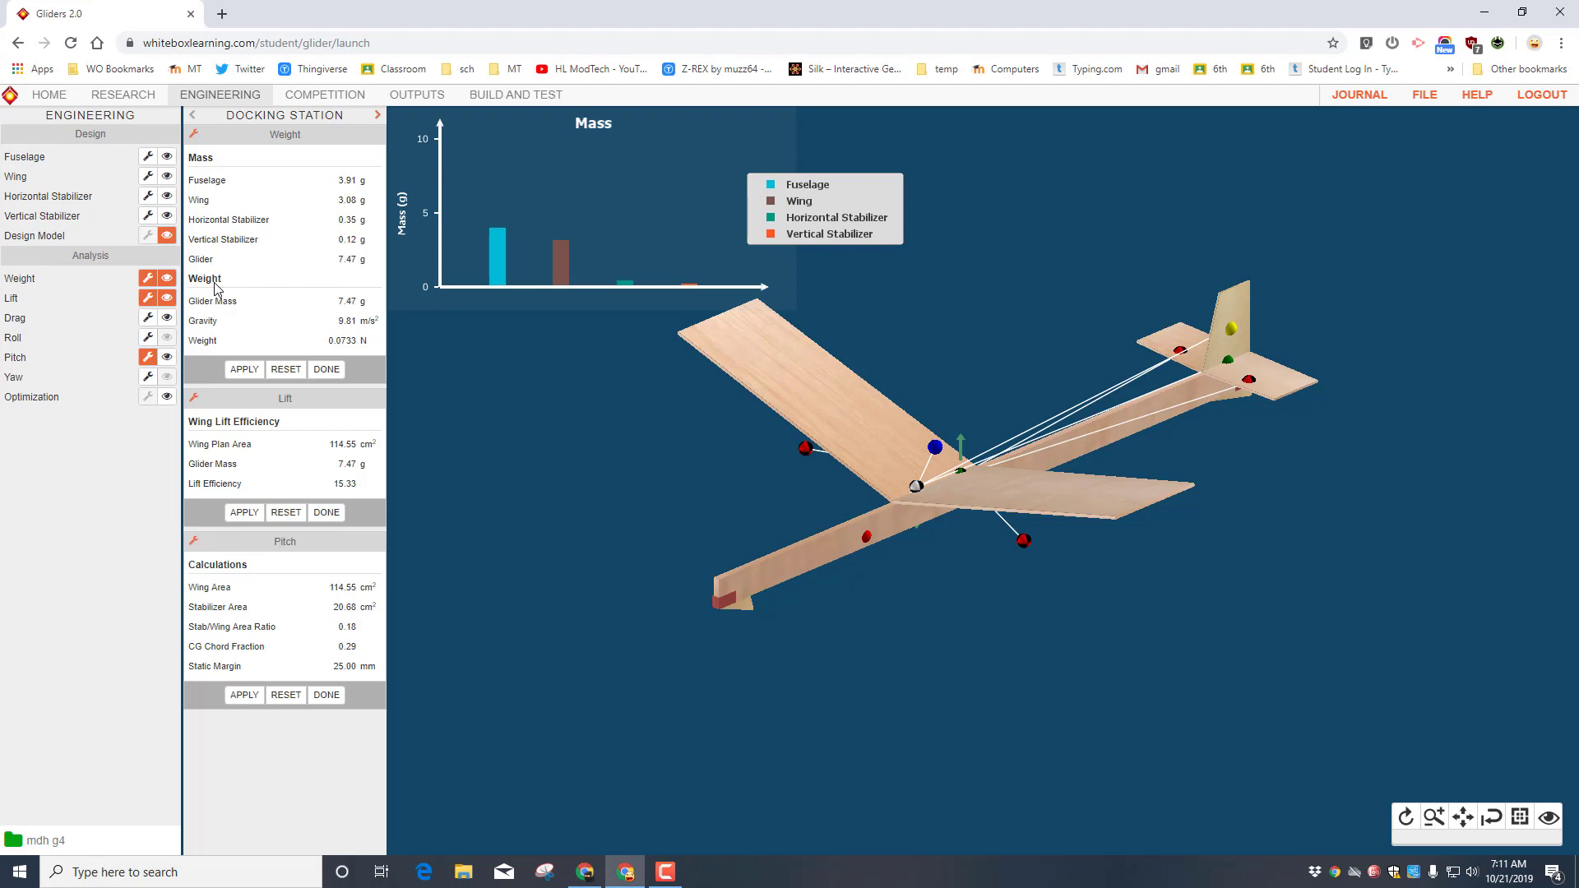
Set the wing's leading edge X offset to 90 mm, apply it and check the pitch calculations.
click(148, 176)
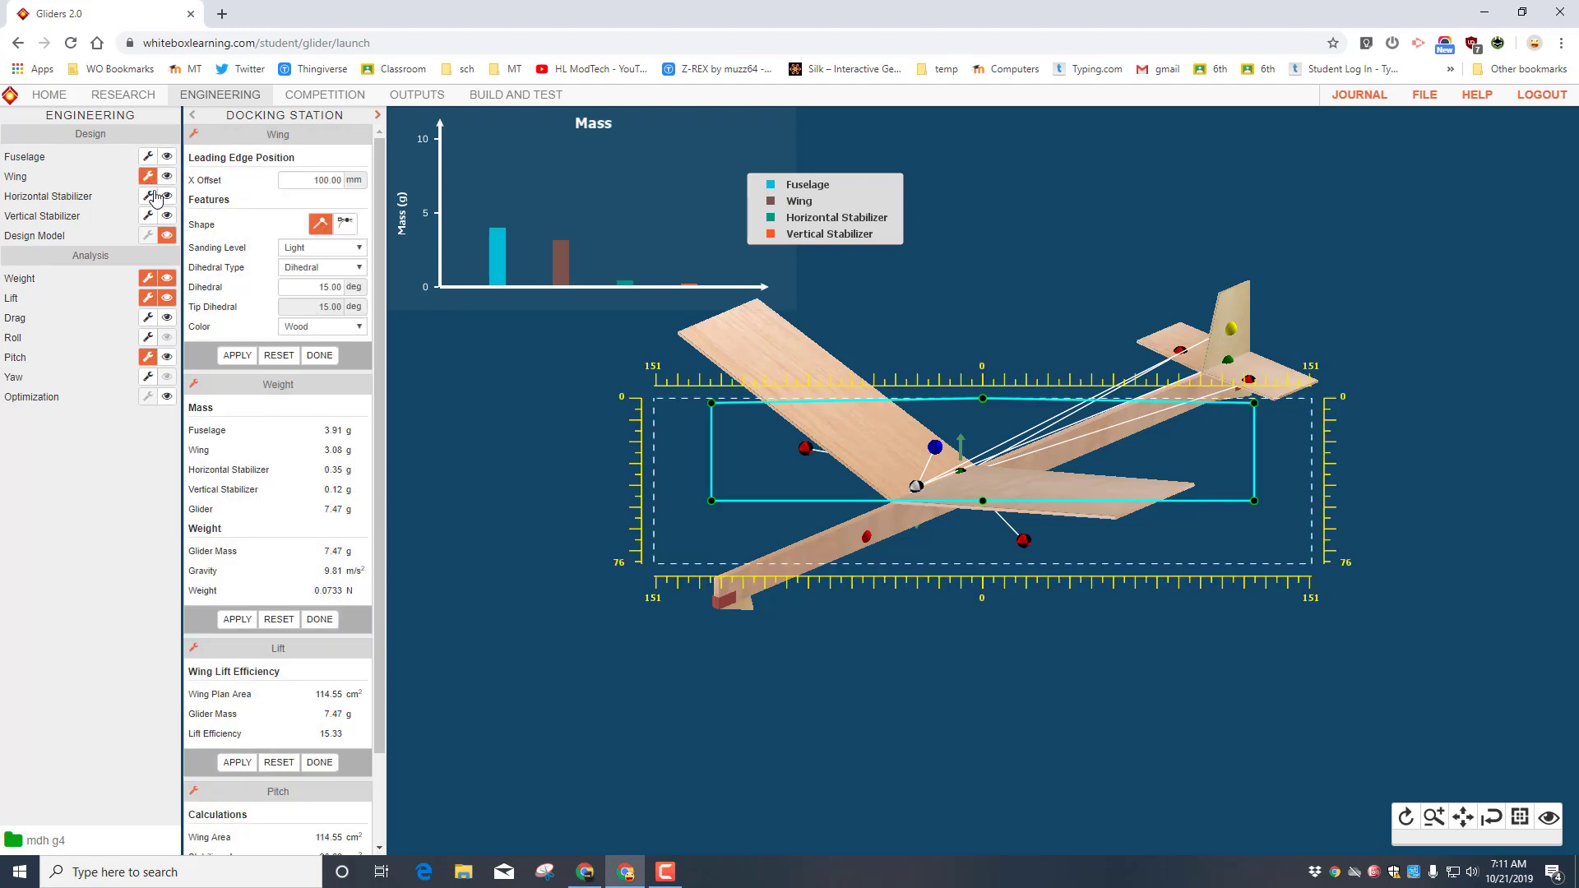
drag(311, 179, 360, 179)
text(90)
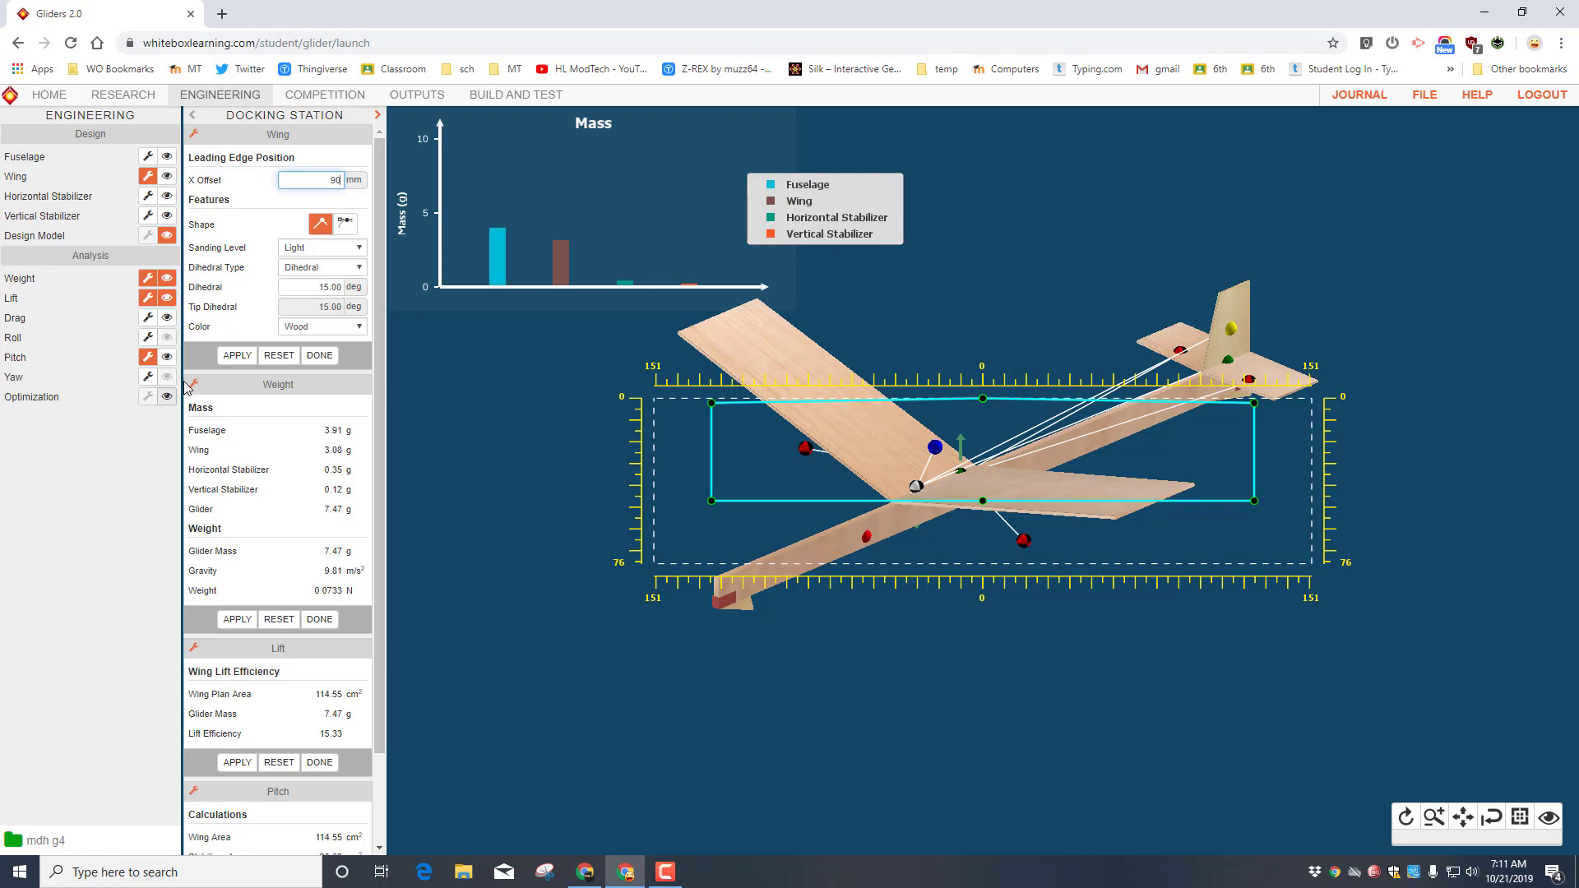
click(234, 360)
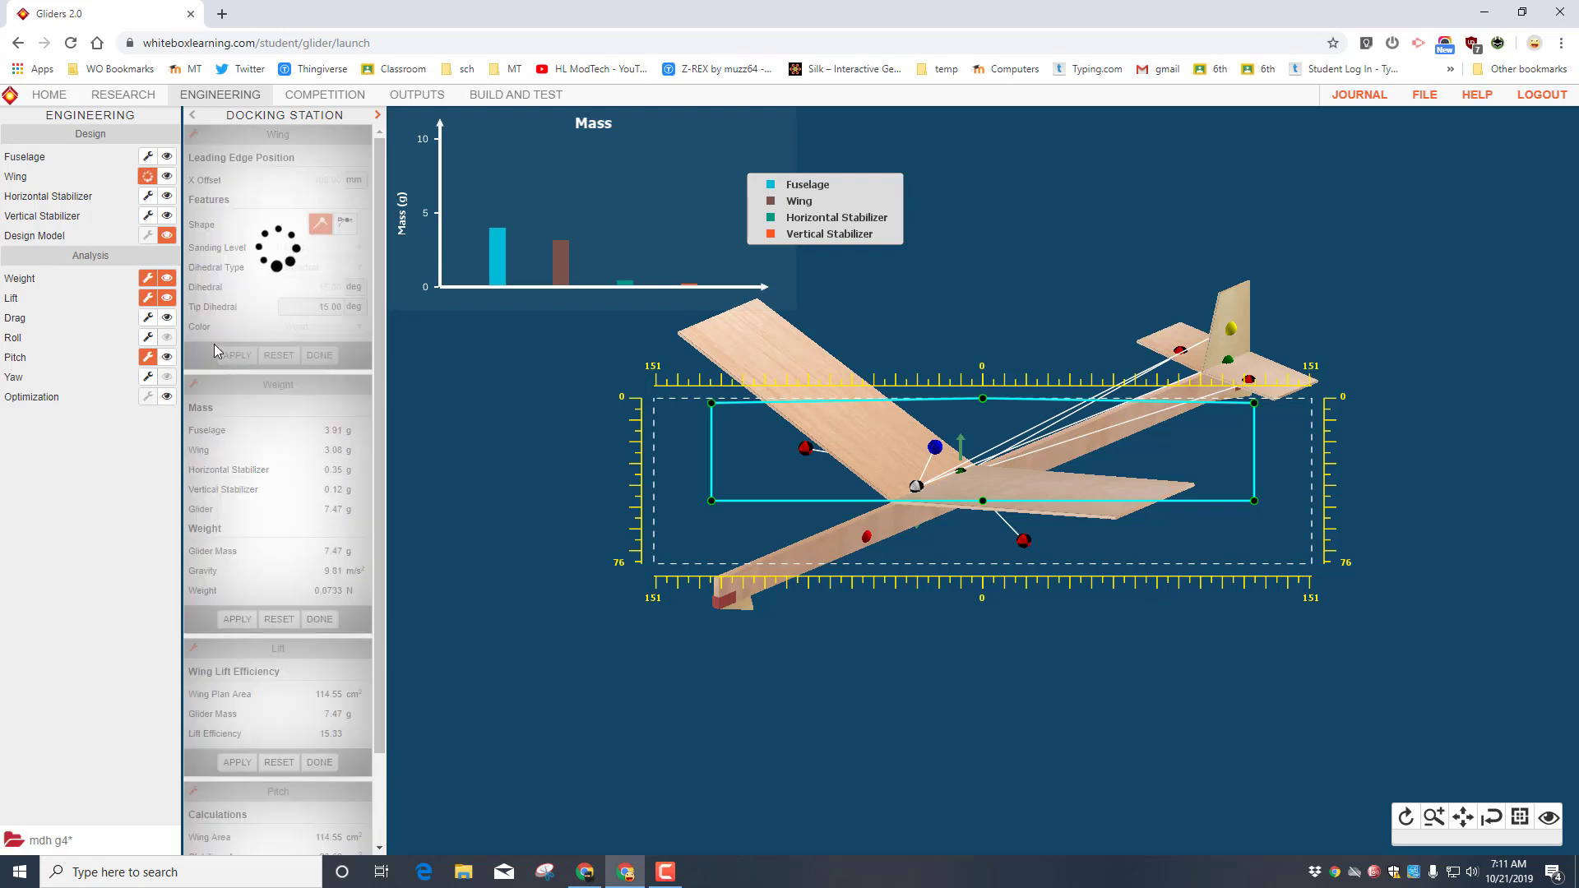
scroll(271, 529, down, 2)
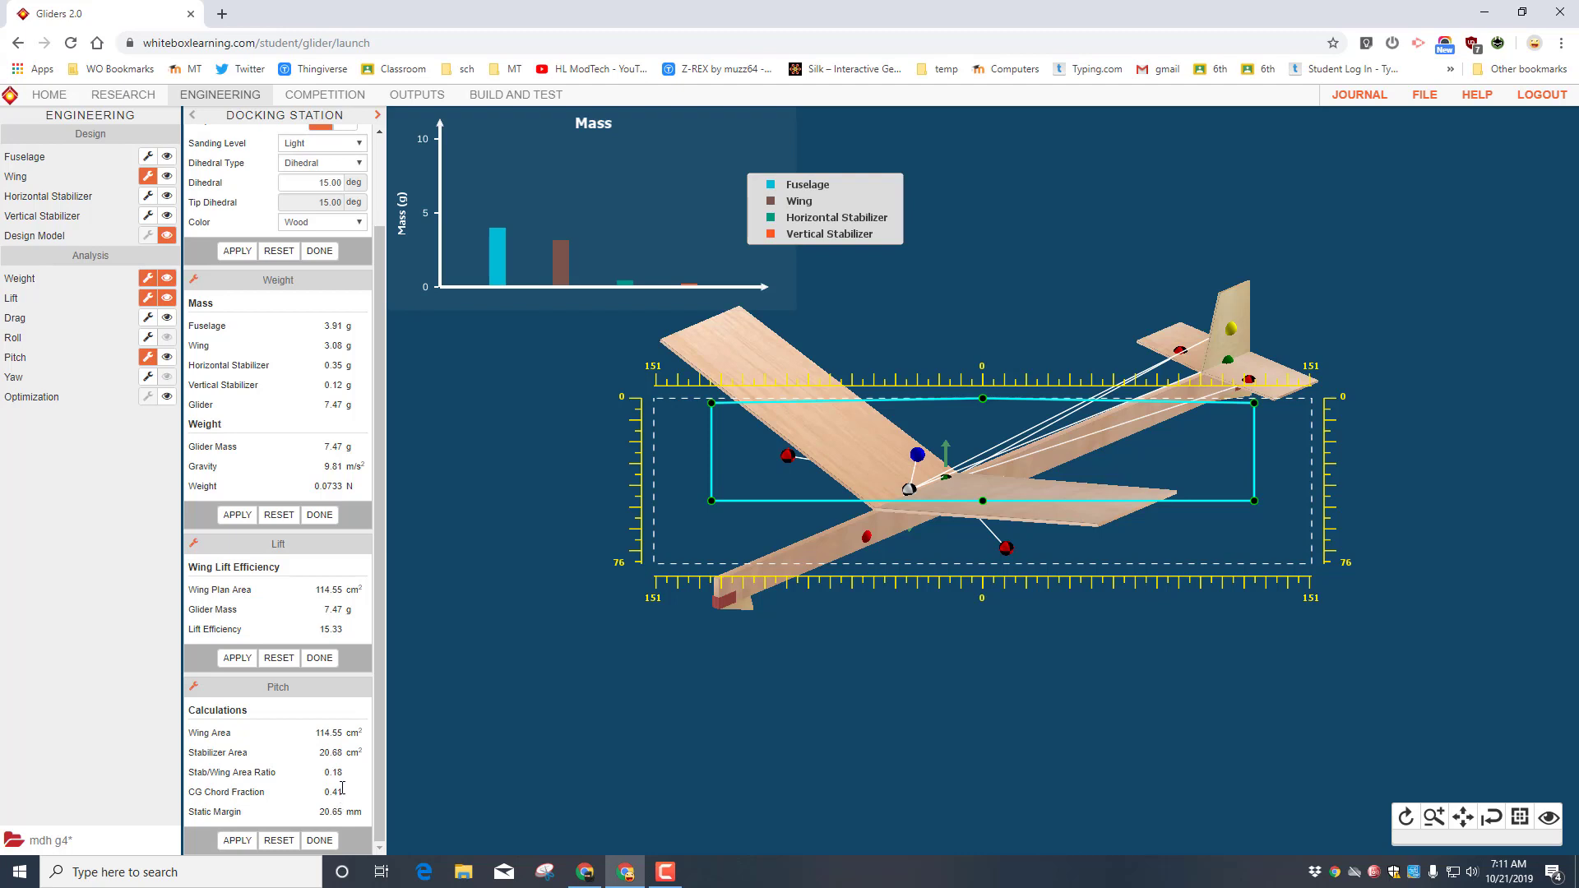
mouse_move(909, 491)
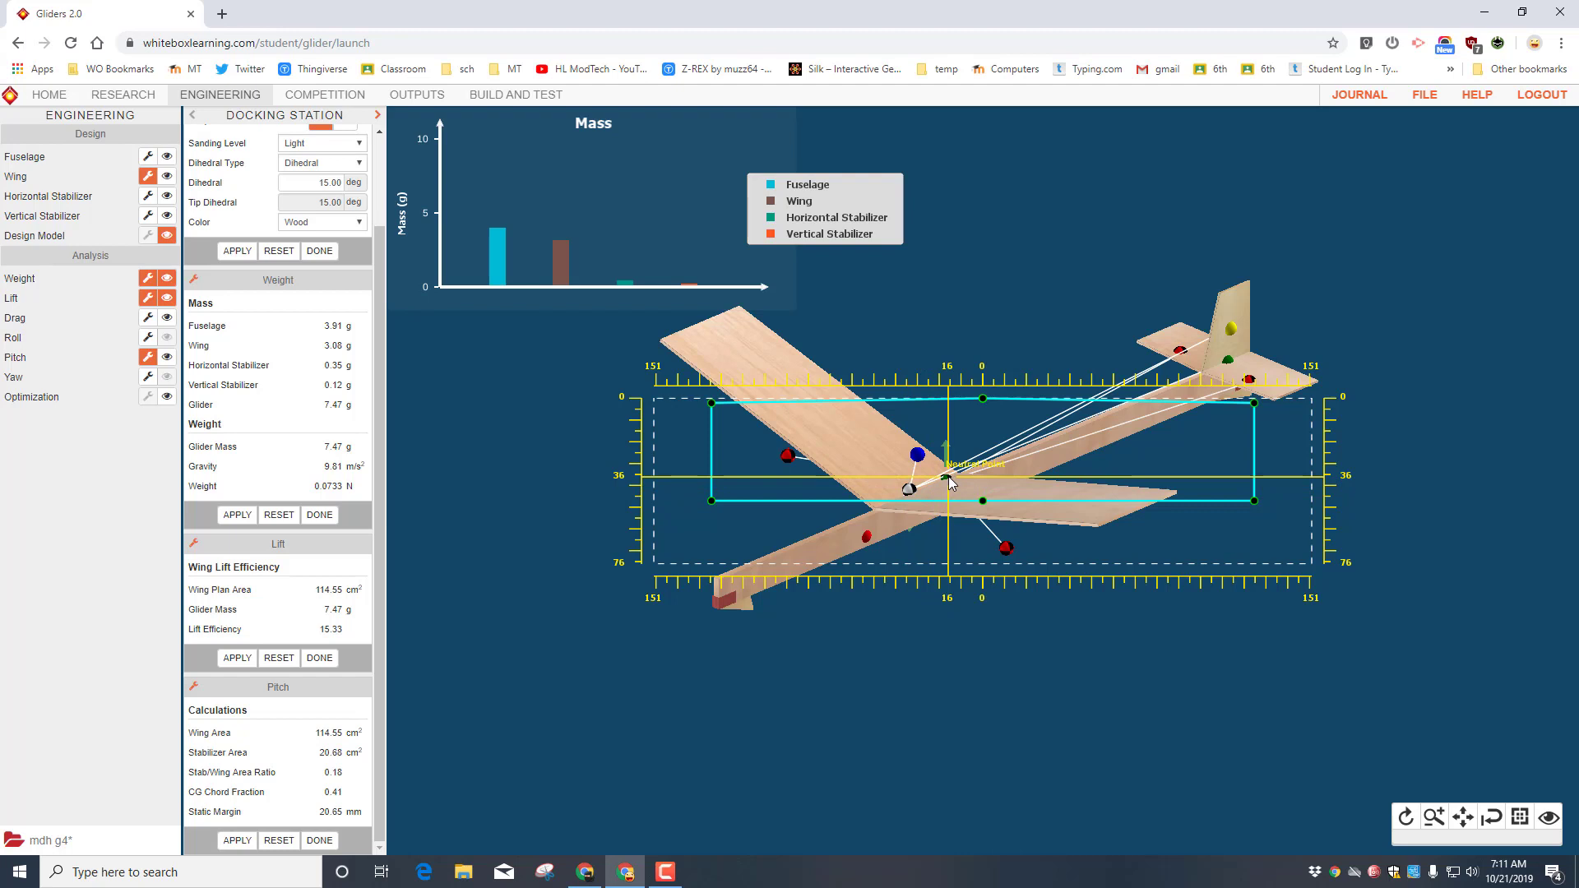
Set the fuselage's front ballast to 1.7 g, apply it, and close the wing settings to review the pitch calculations.
click(148, 156)
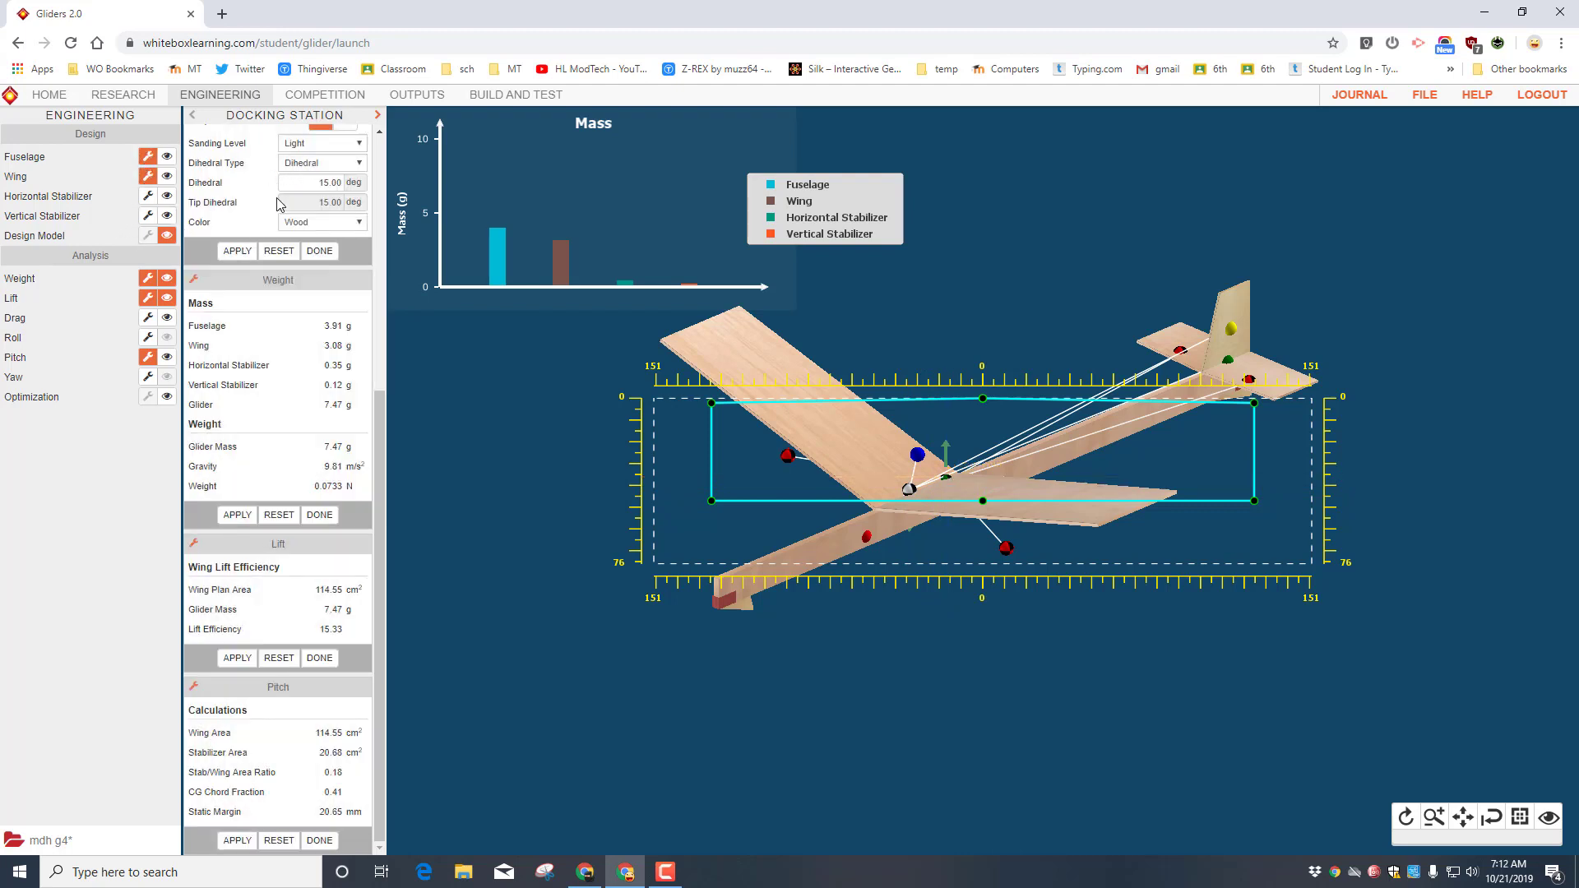
drag(385, 450, 390, 183)
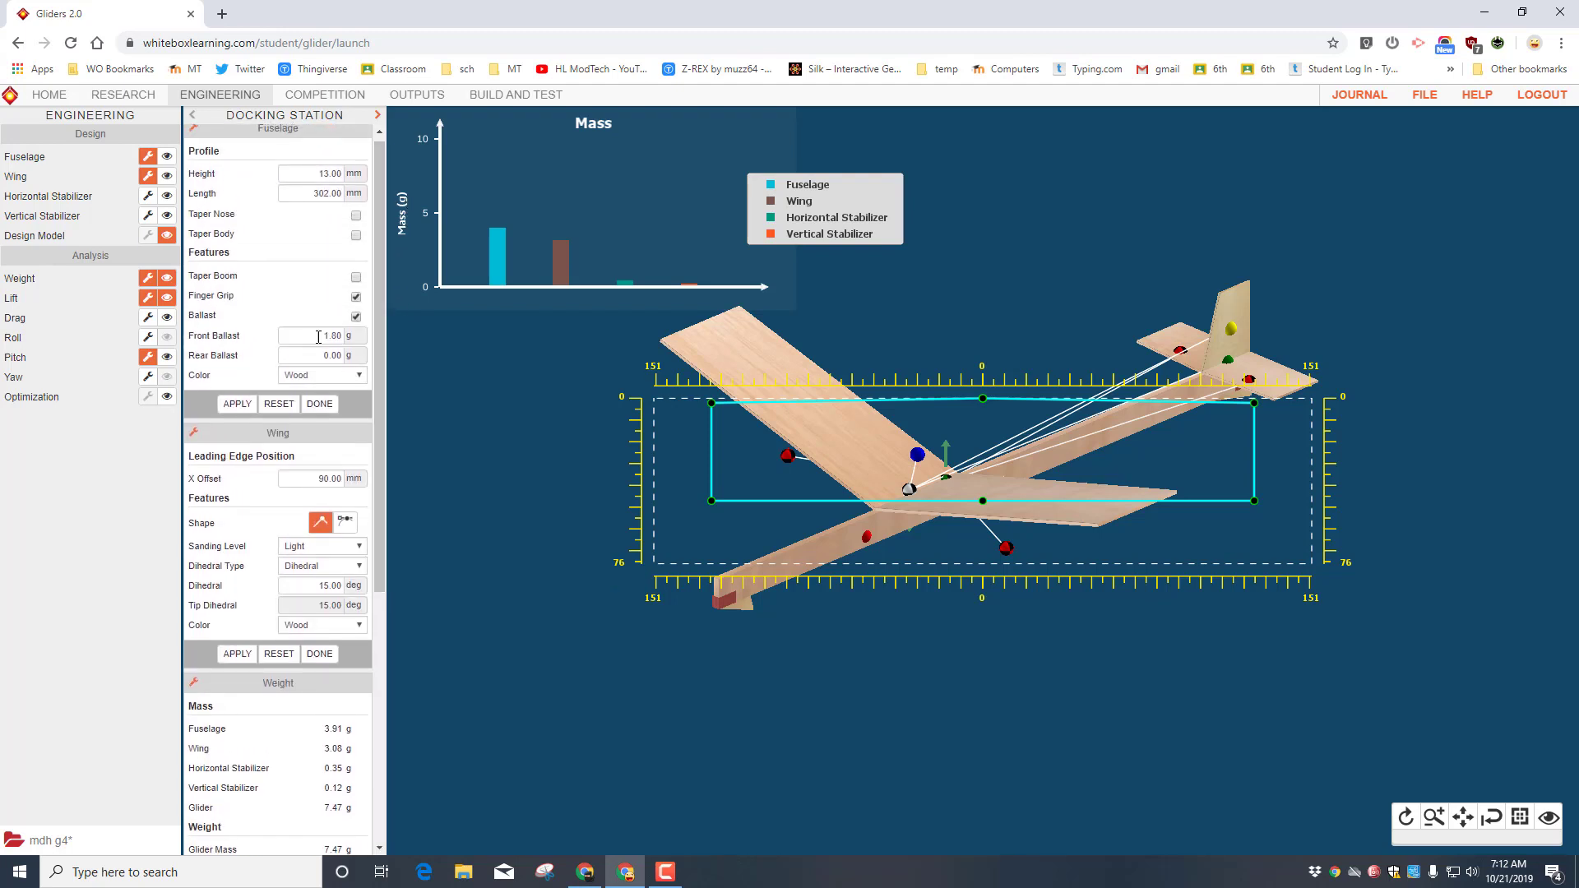
drag(318, 338, 358, 333)
text(1)
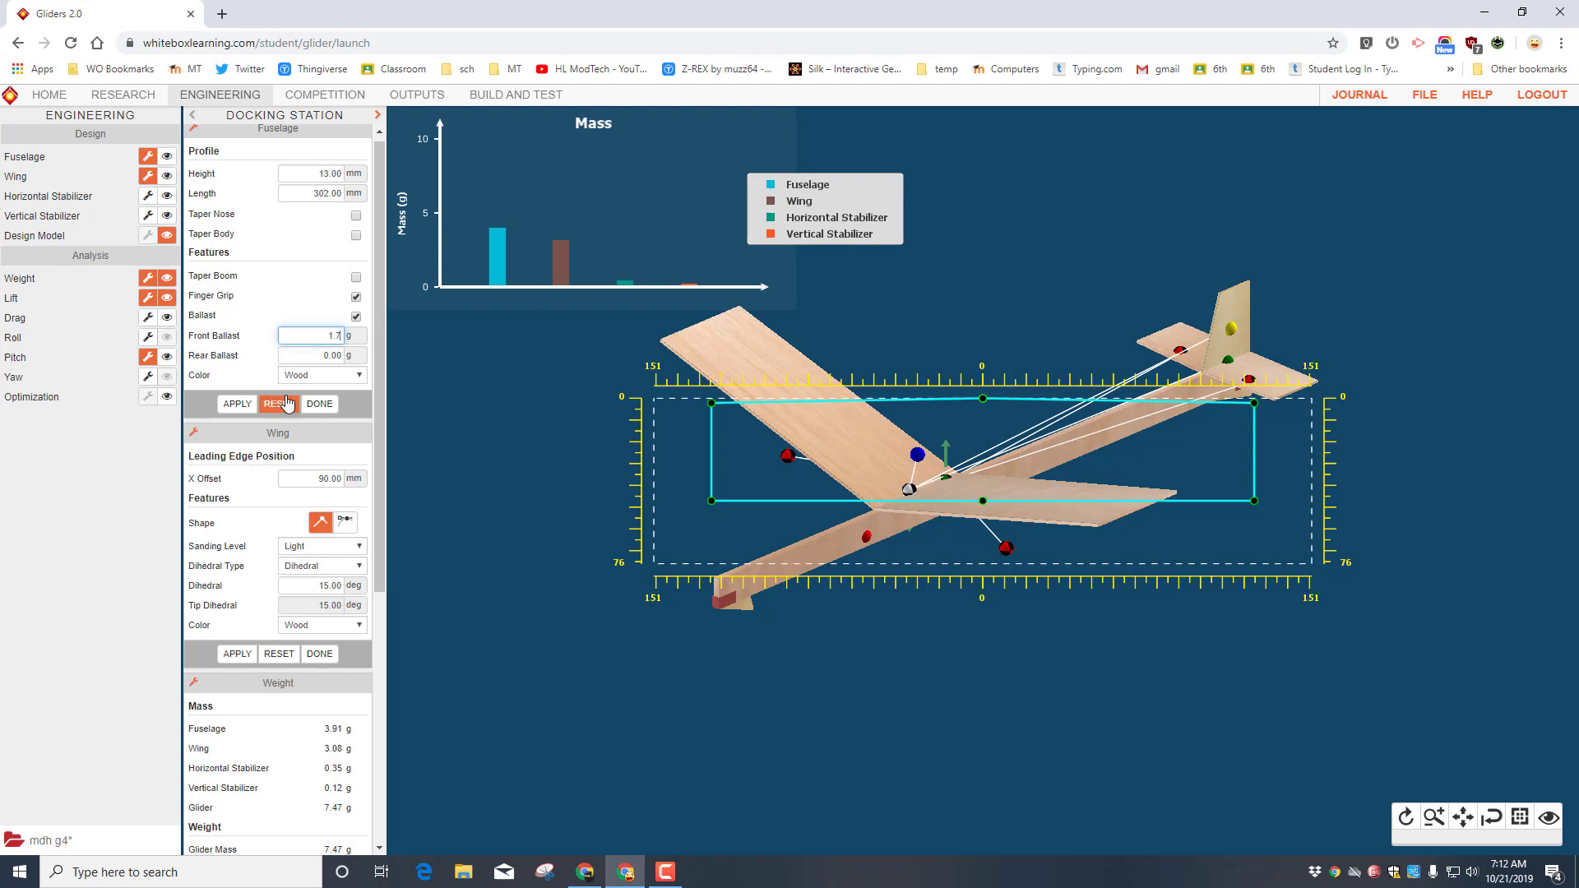
click(238, 404)
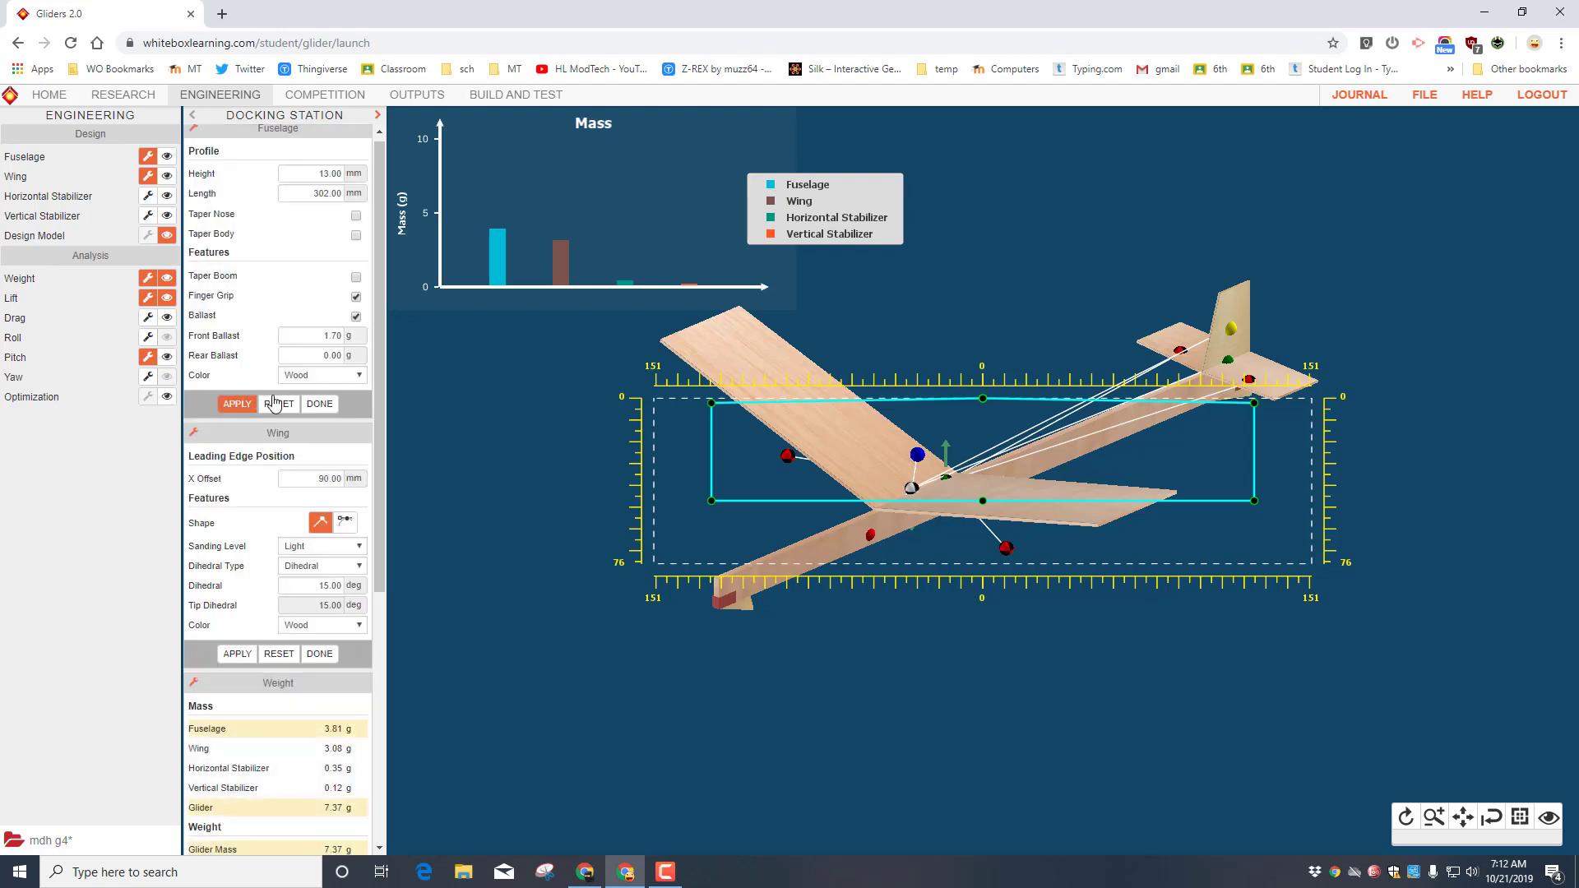
click(319, 653)
scroll(328, 592, down, 2)
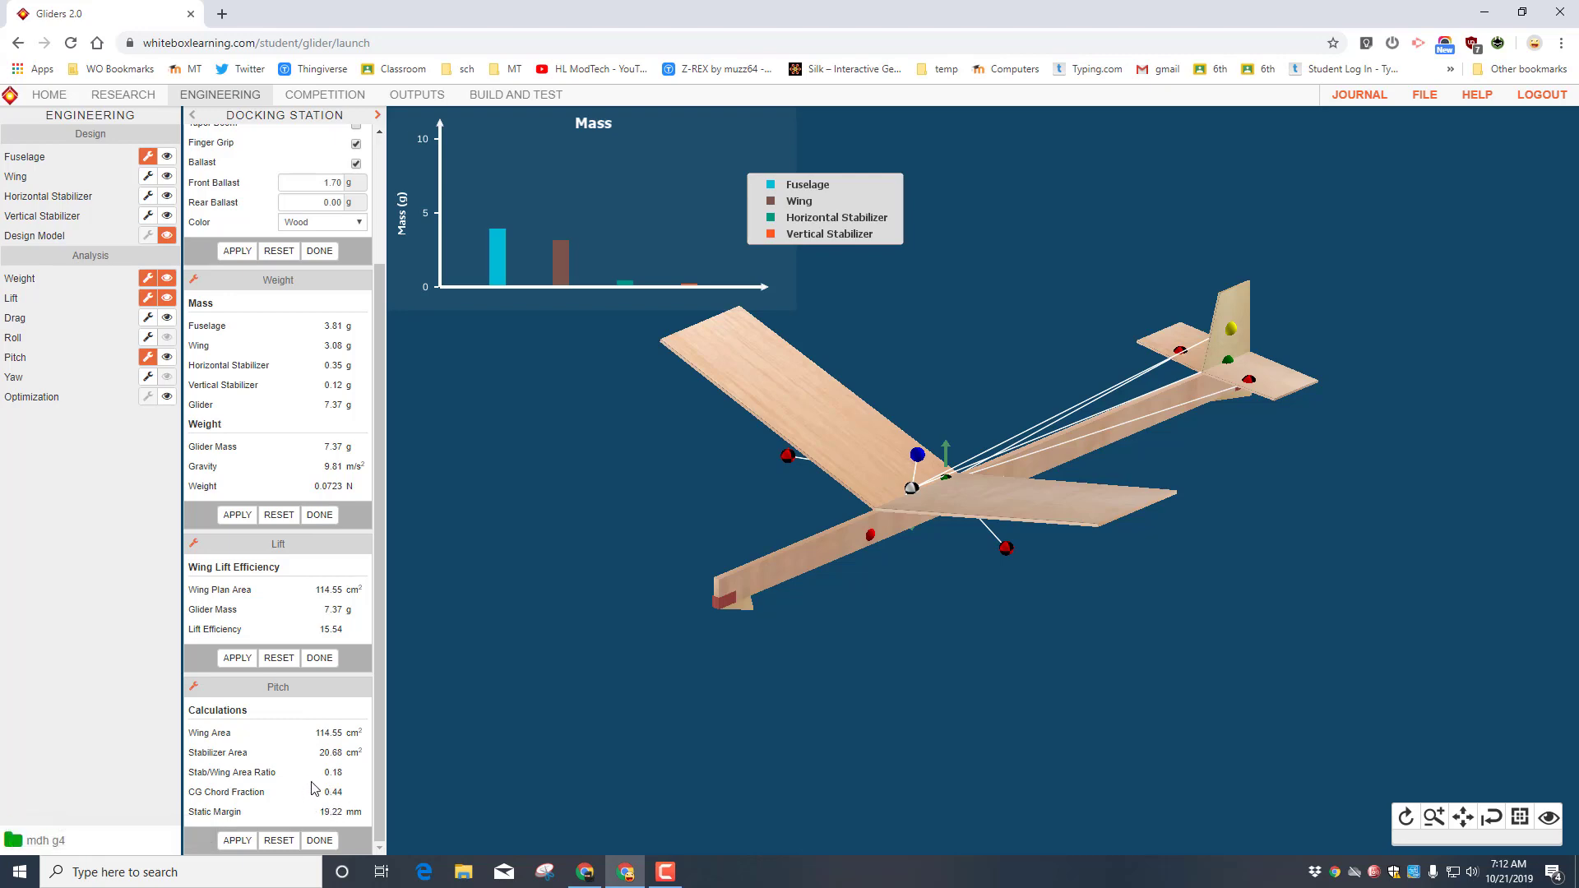
Recheck the engineer's tip on positive static margin in the Pitch research material.
click(125, 96)
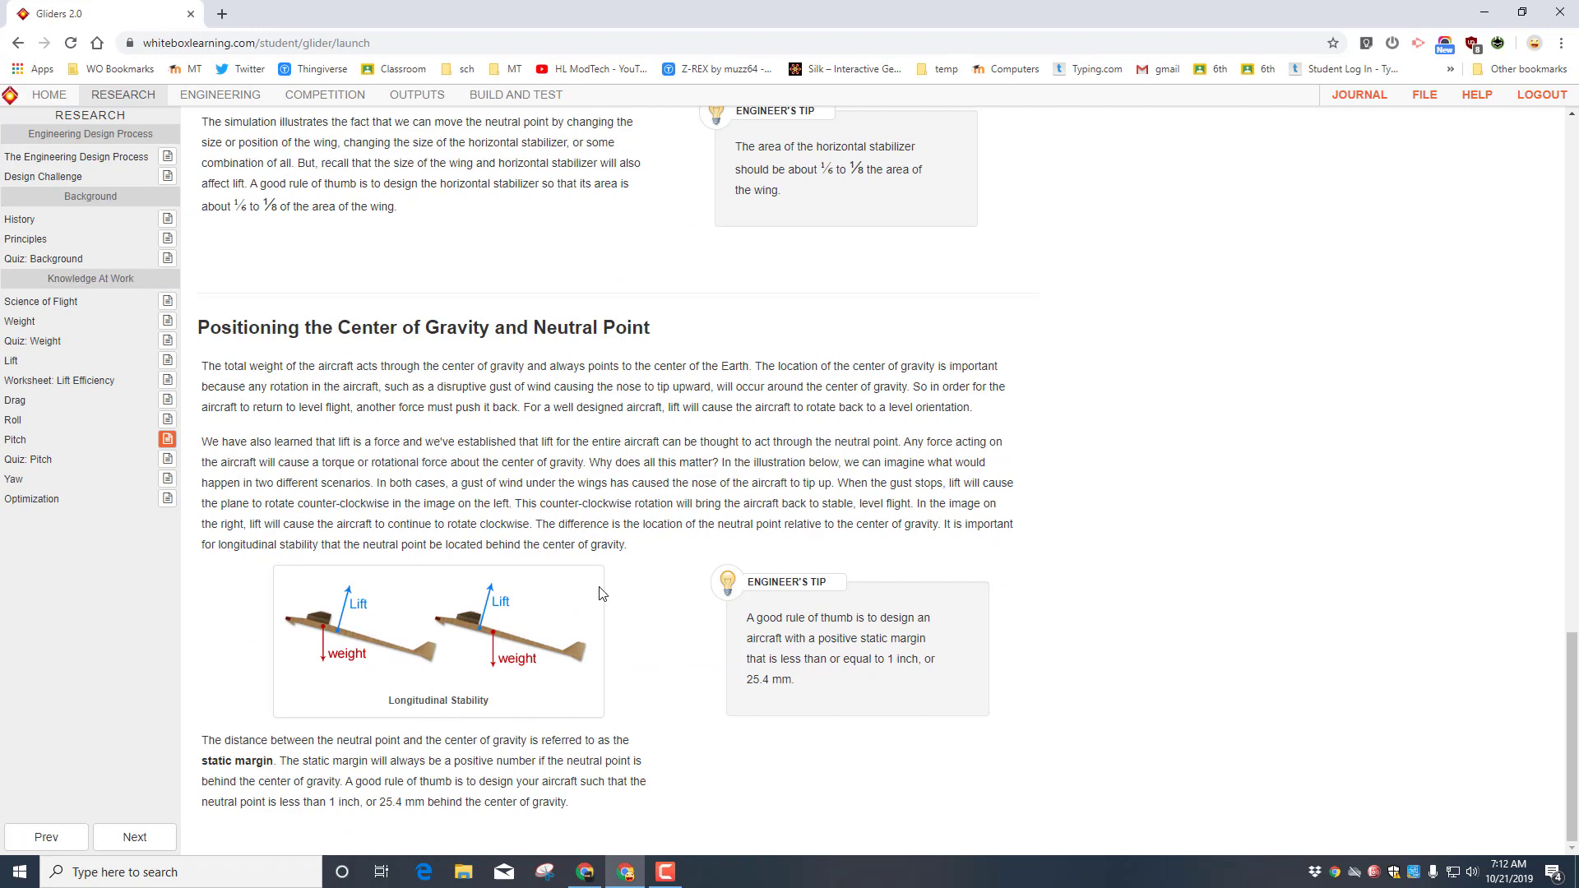
mouse_move(763, 683)
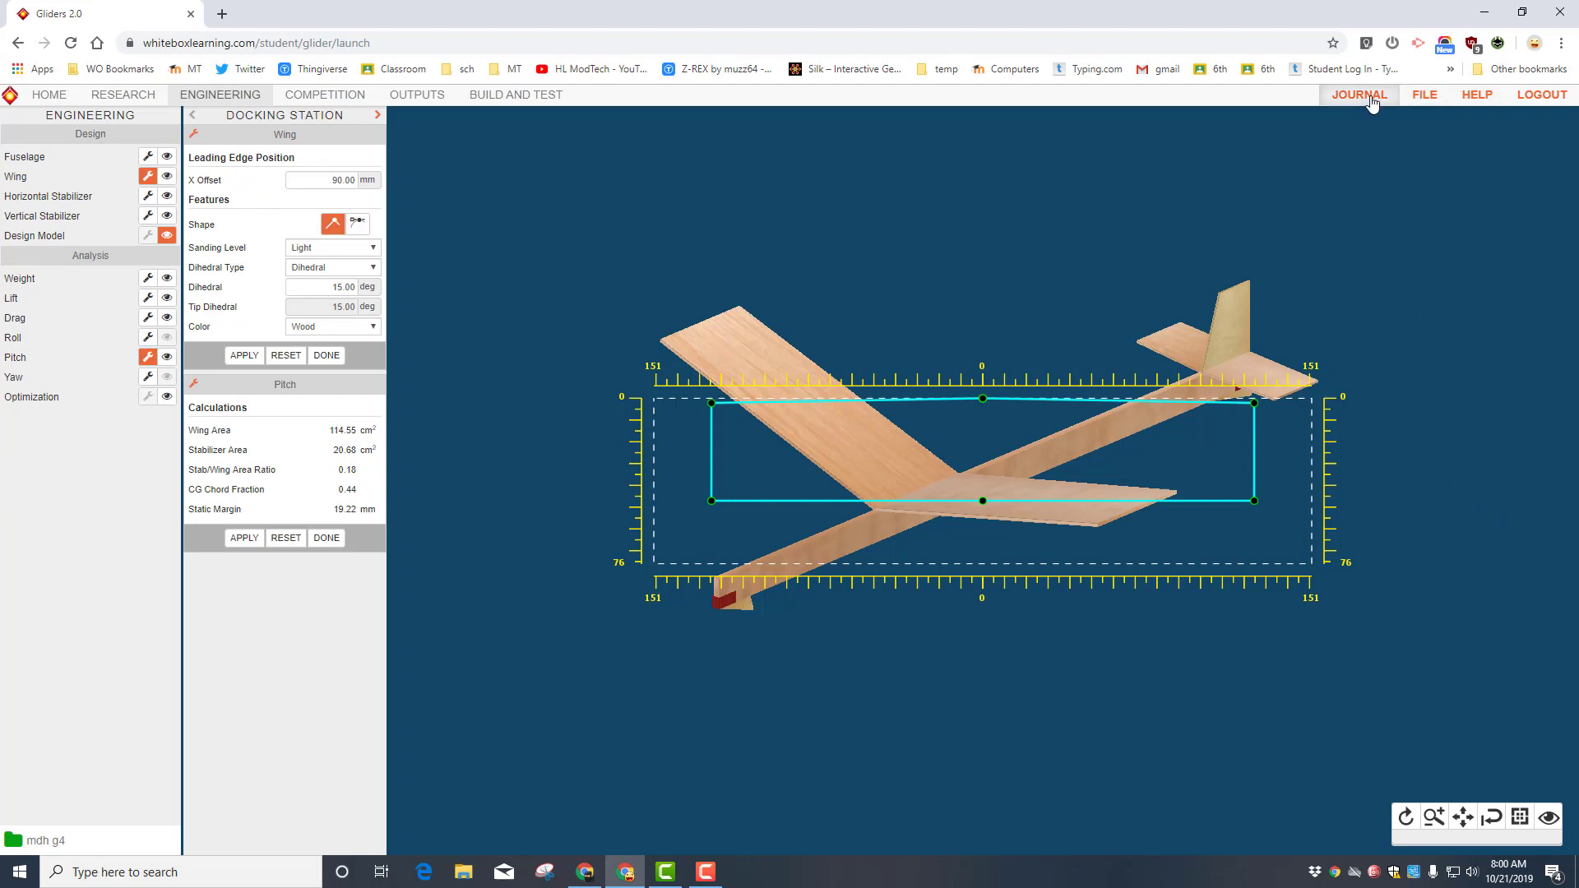
Save the mdh g4 design and enter it in the competition.
click(1424, 102)
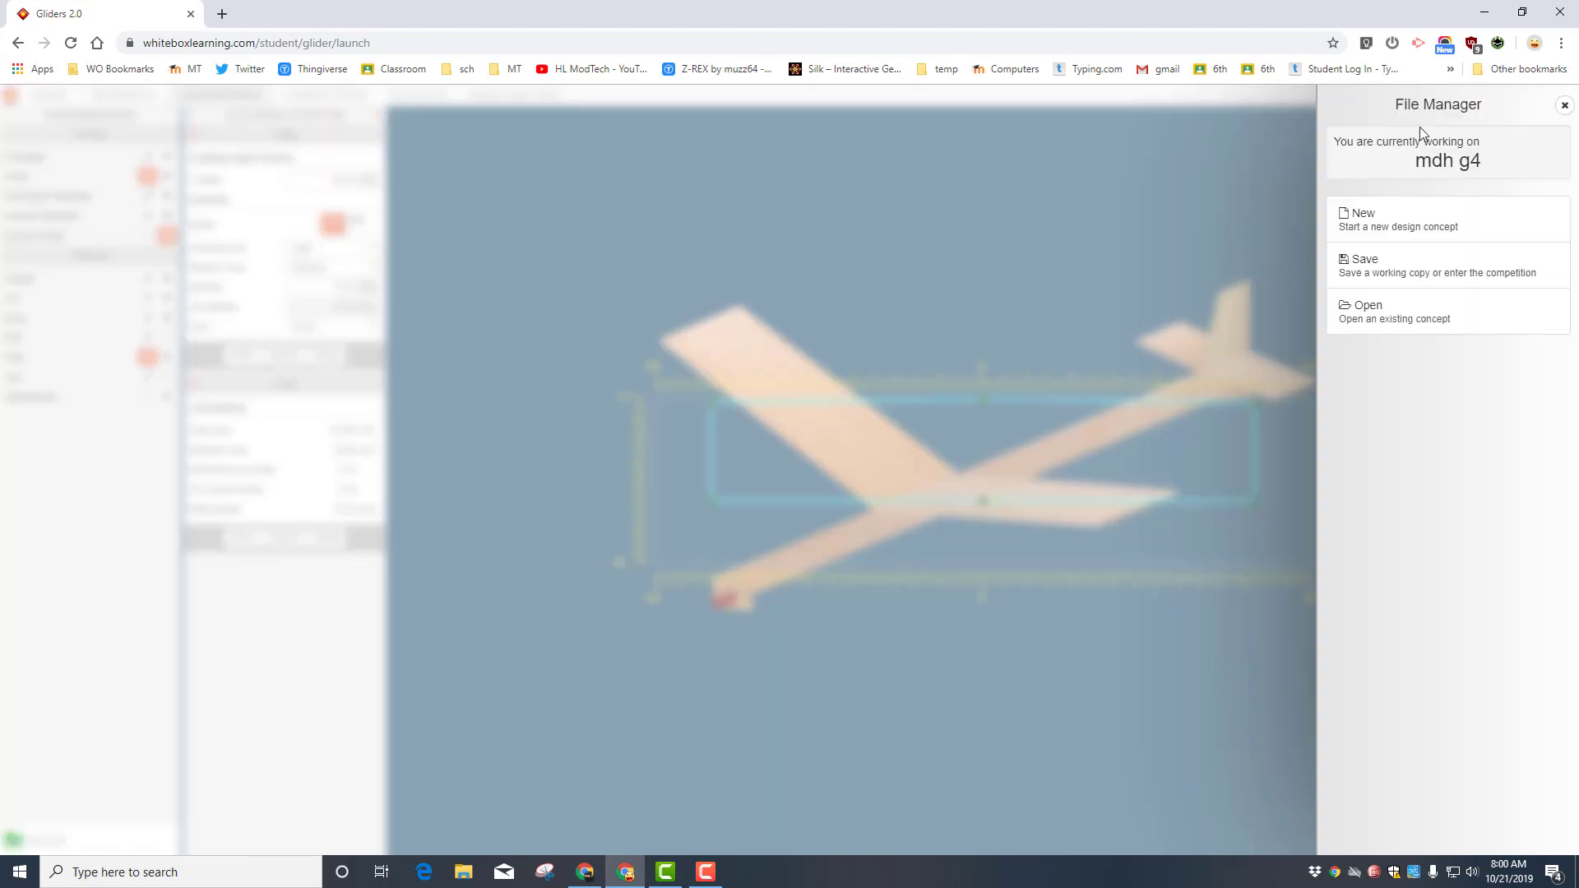
click(1387, 262)
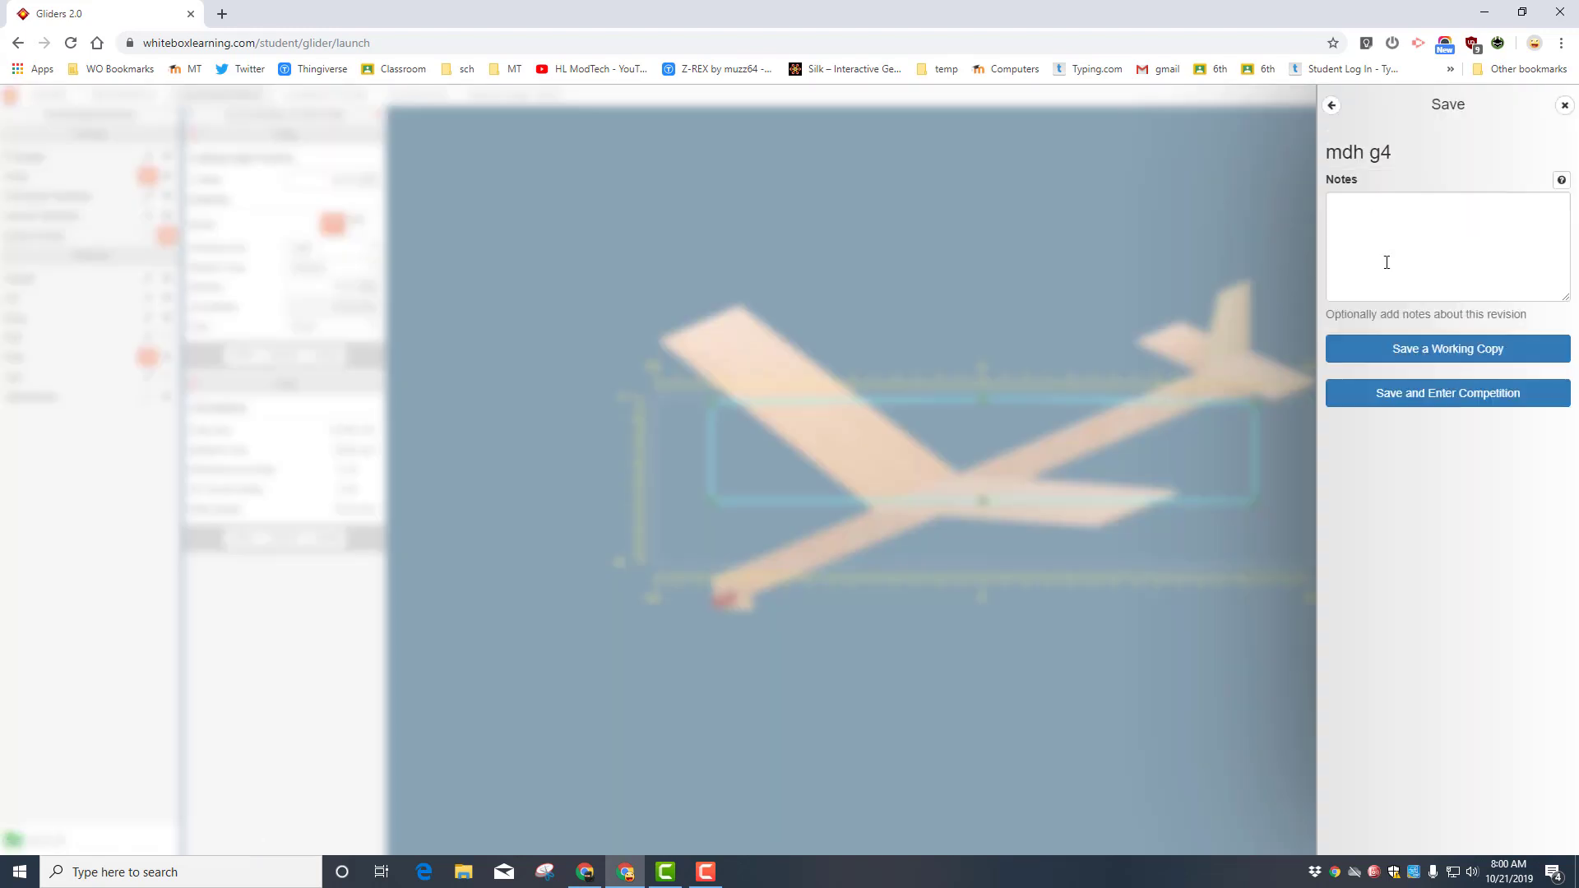
click(1420, 395)
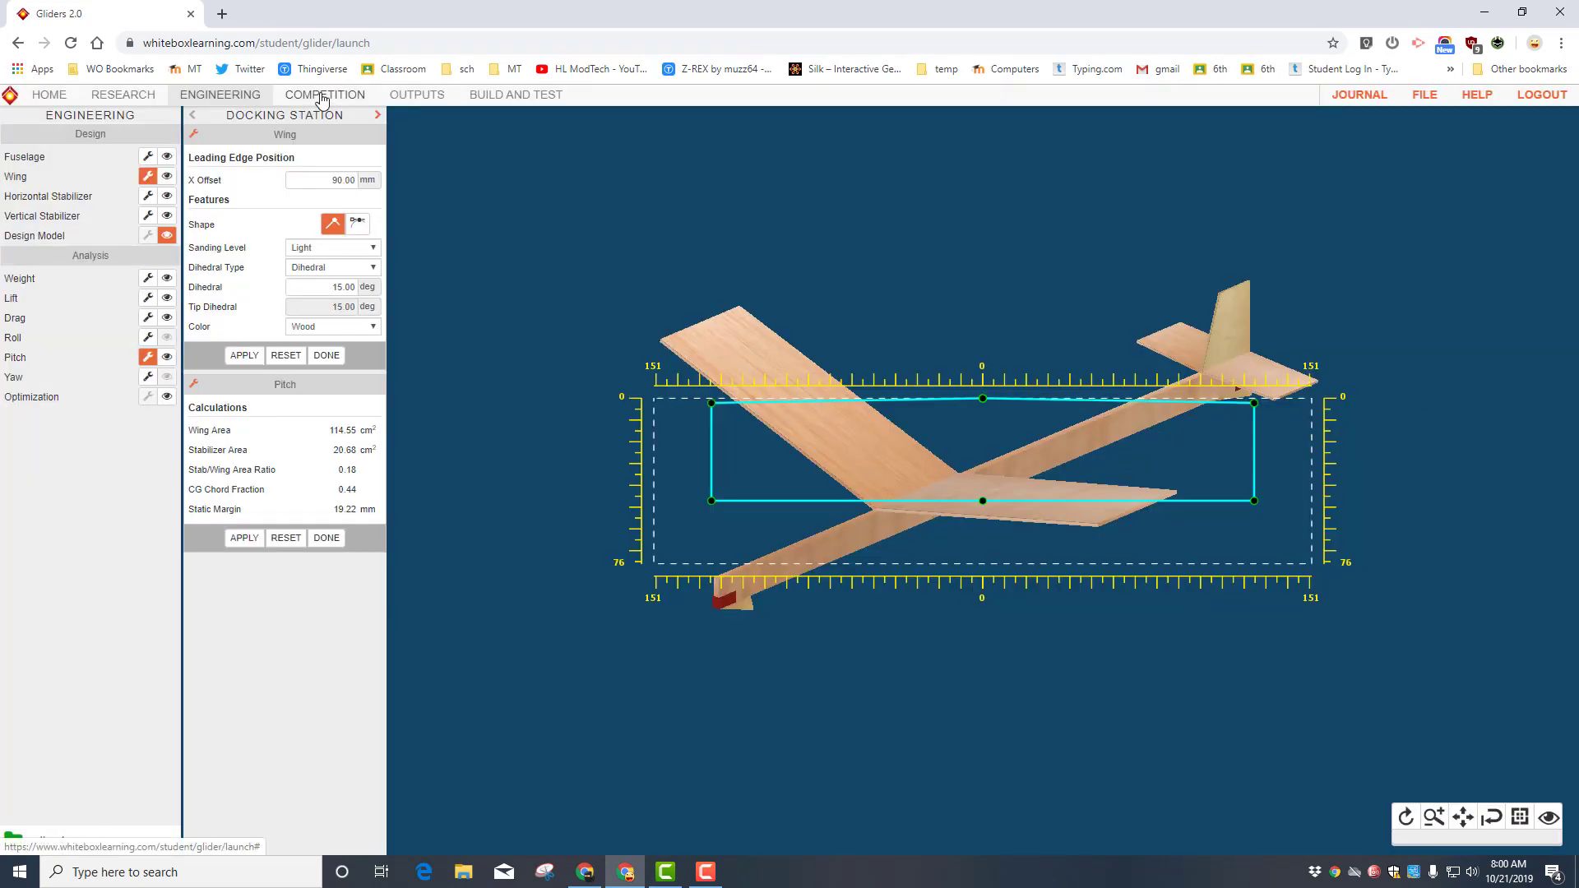
Reset the previous competition simulation and assign the staged design mdh g4 as Contender 1.
click(321, 95)
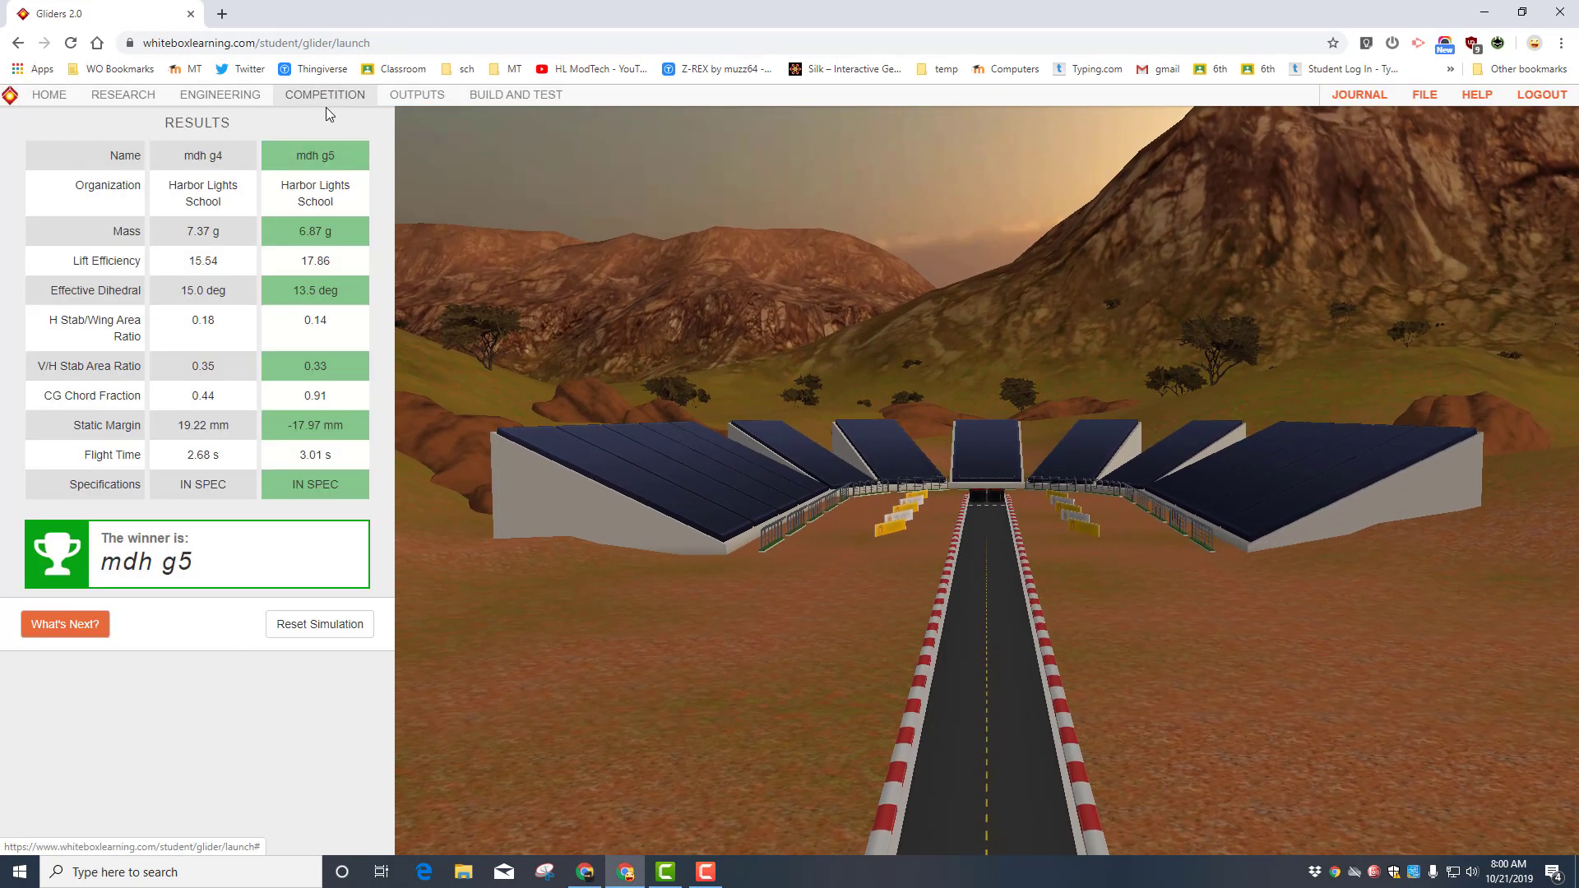
click(324, 628)
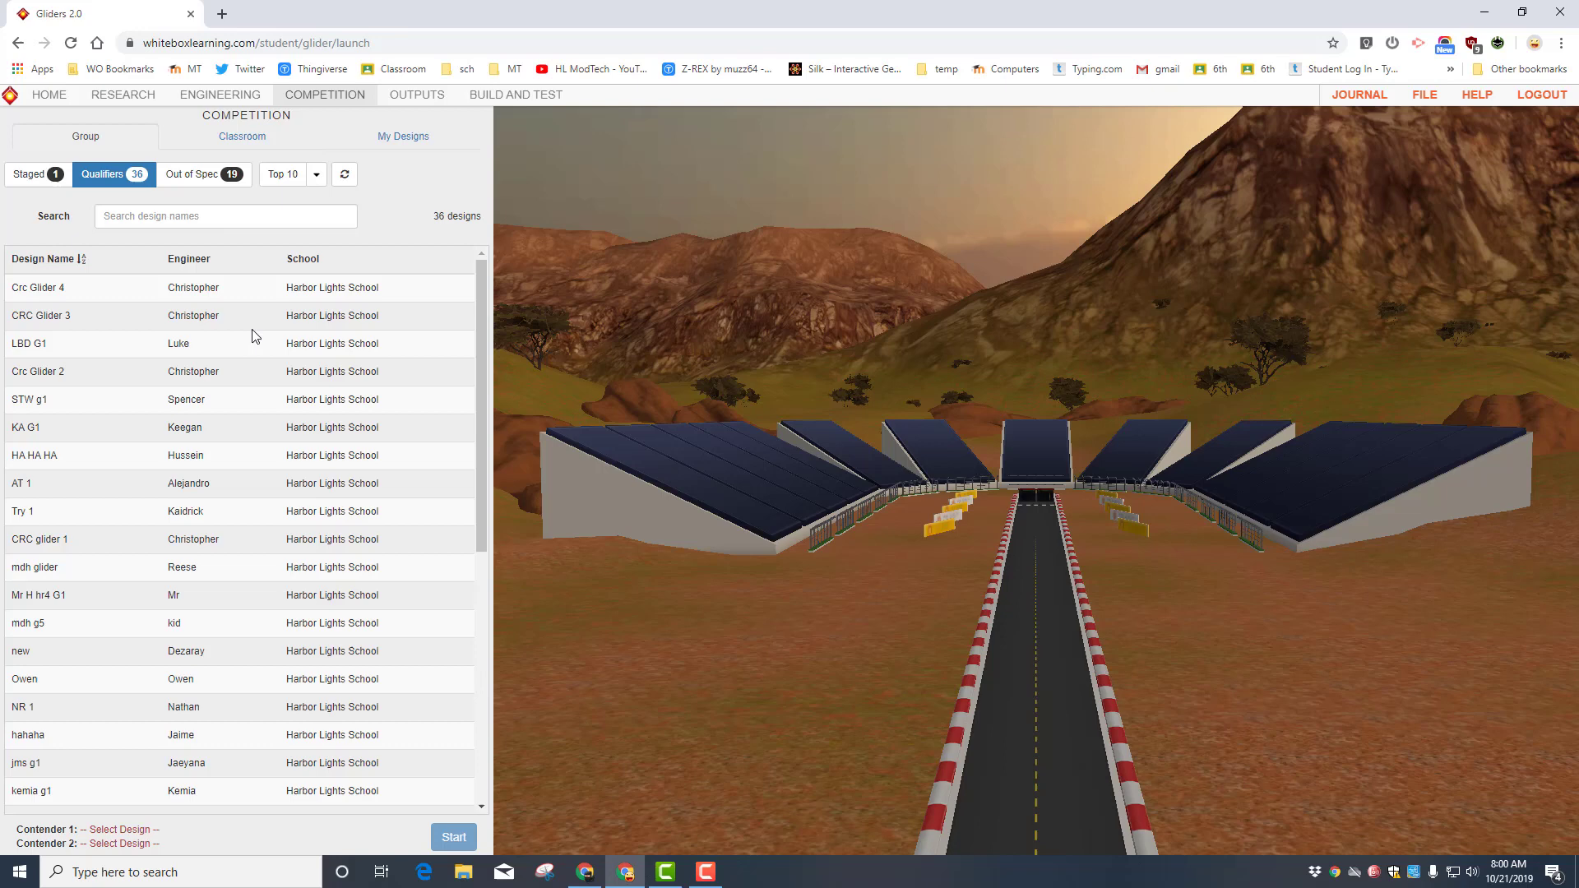
click(45, 183)
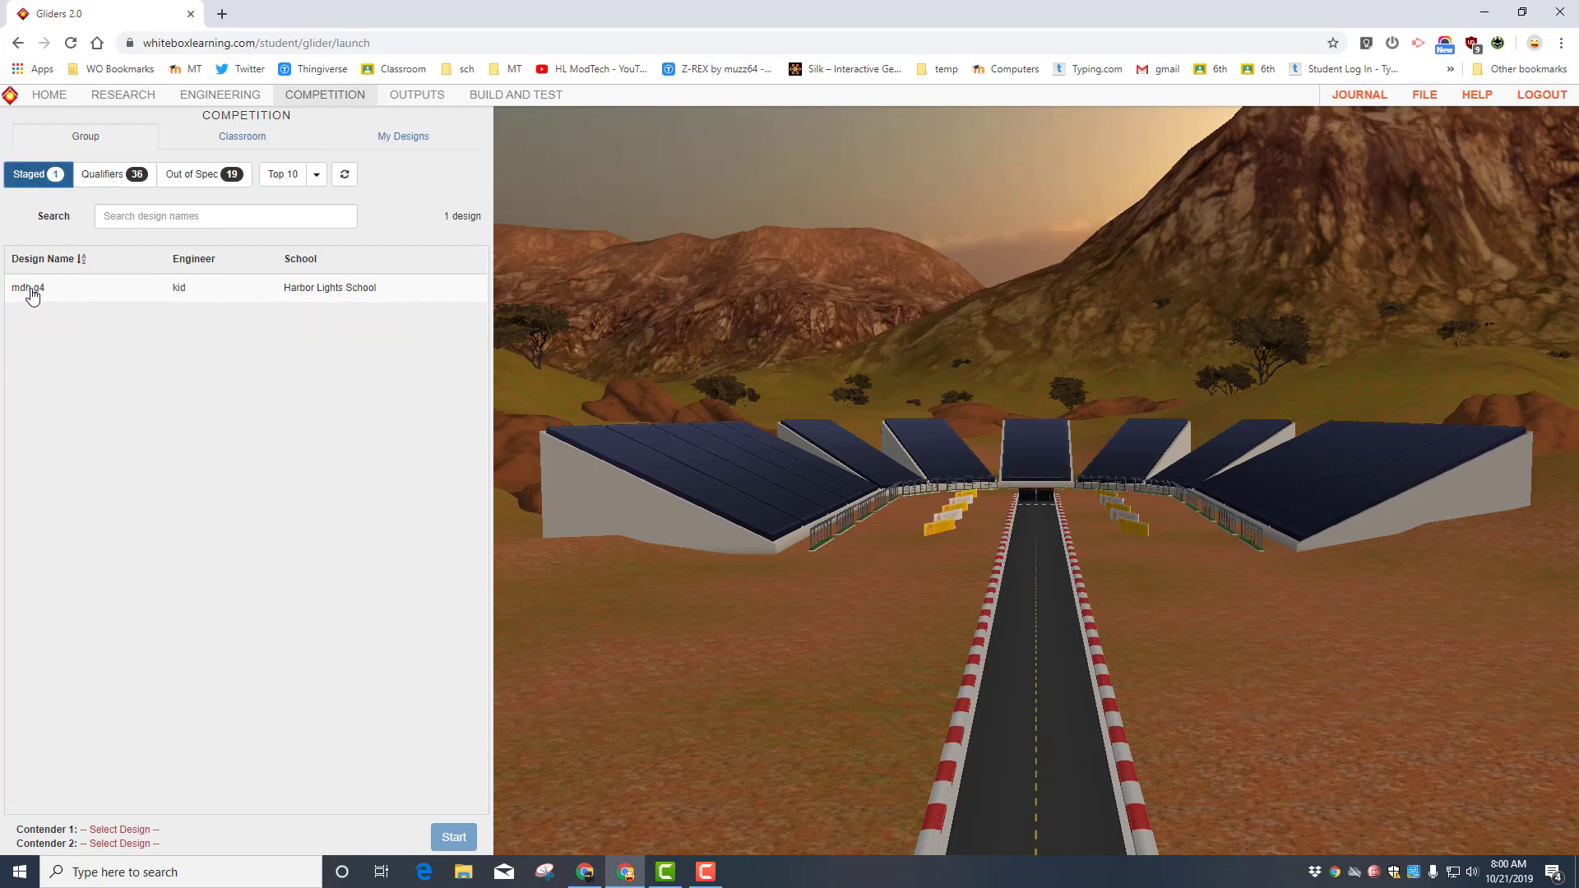
click(33, 295)
click(208, 289)
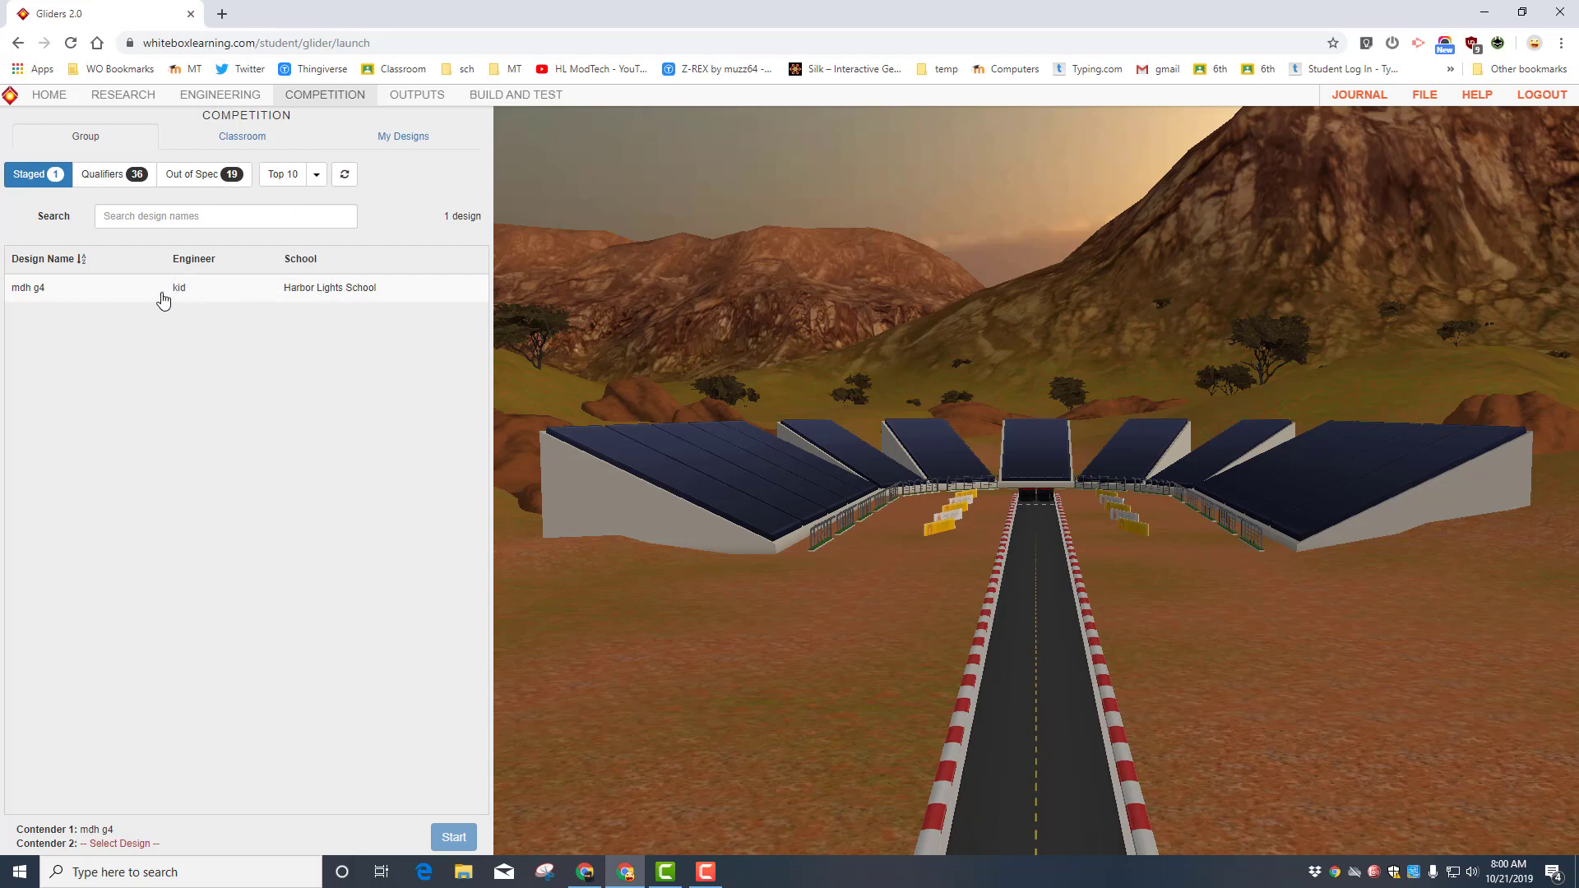
Assign the qualifier design mdh g5 as Contender 2 and start the competition.
click(122, 175)
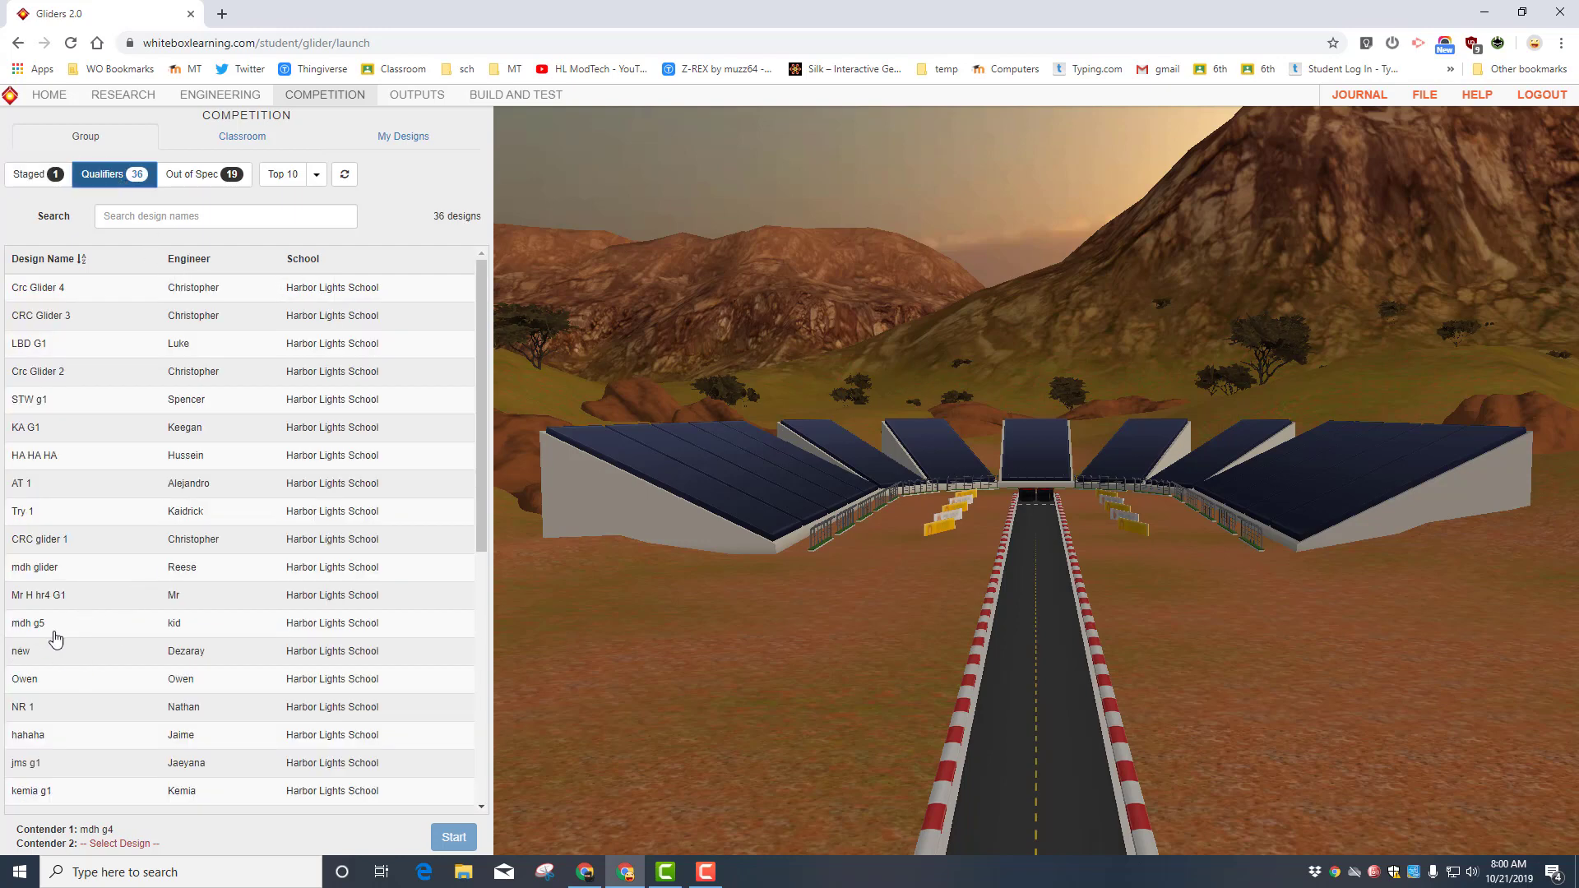
click(31, 625)
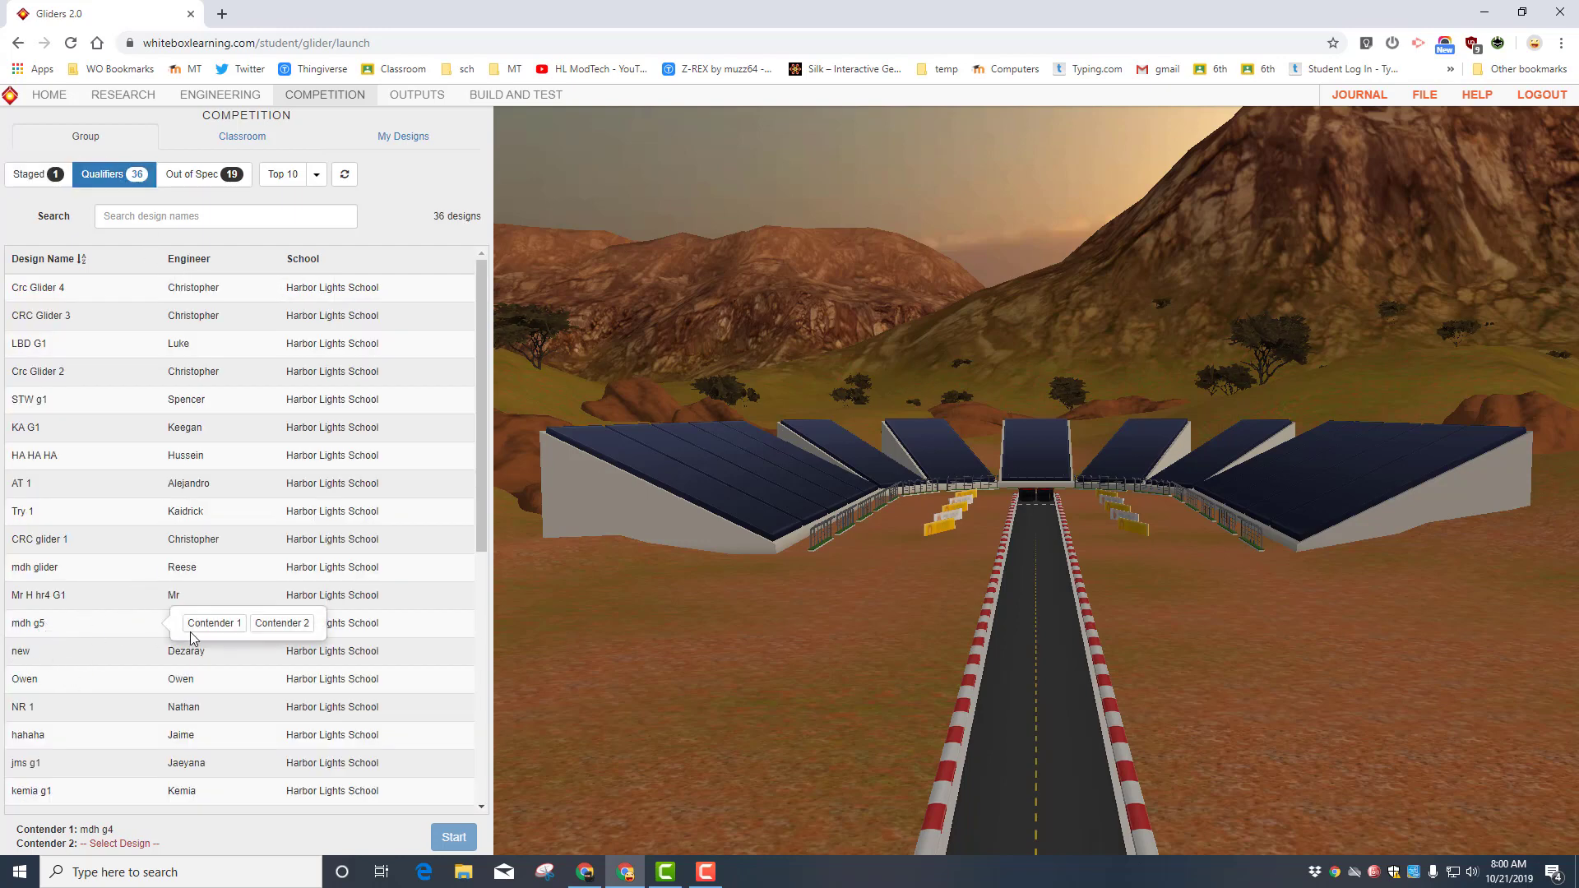
click(310, 629)
click(450, 837)
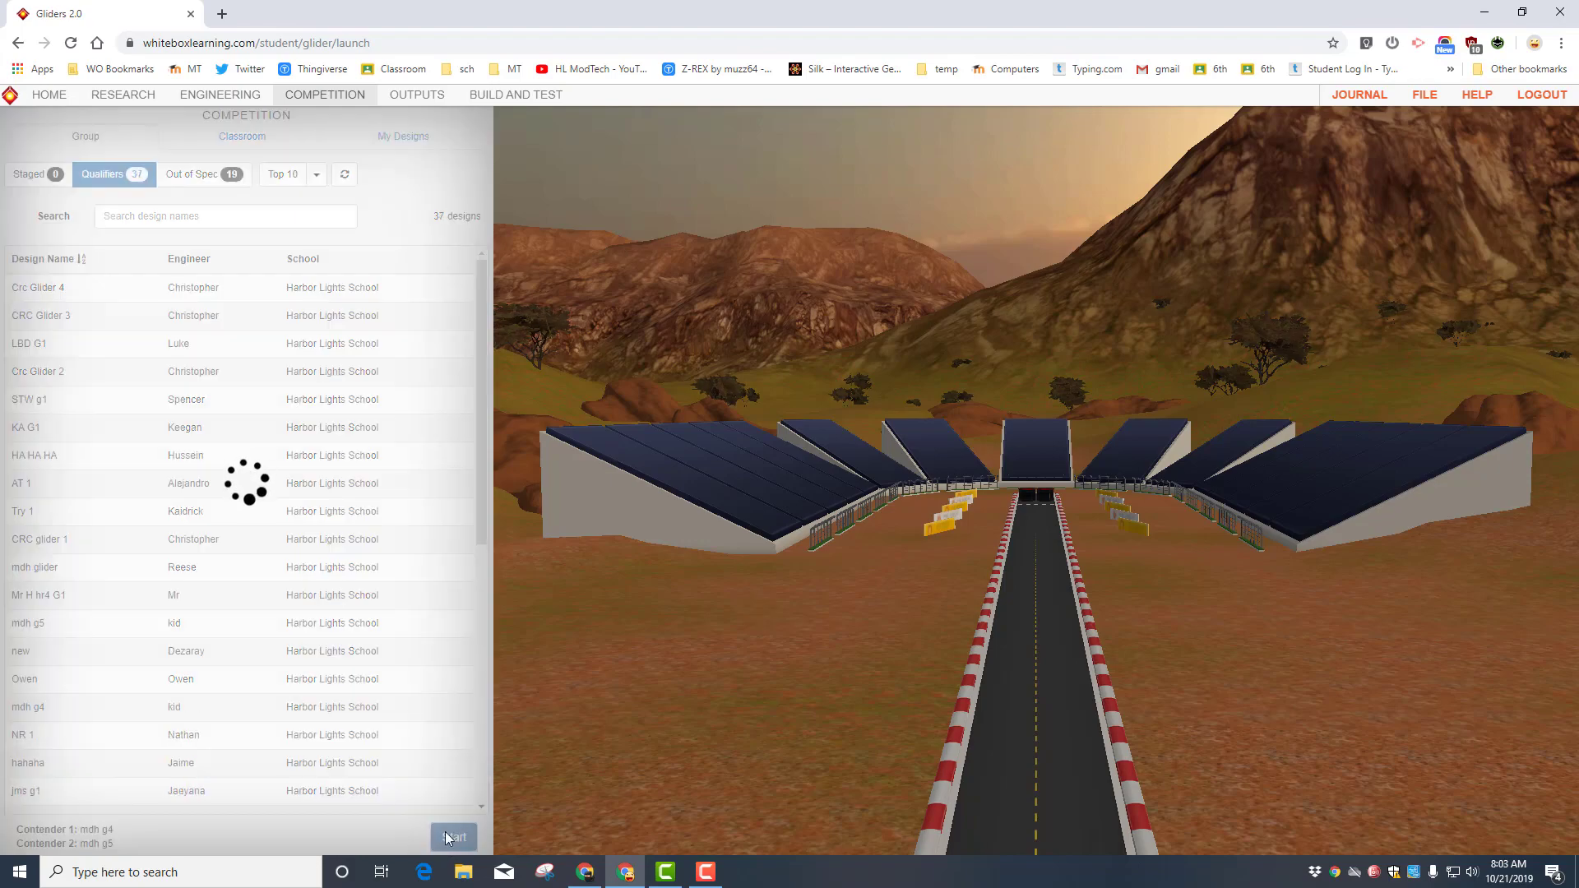